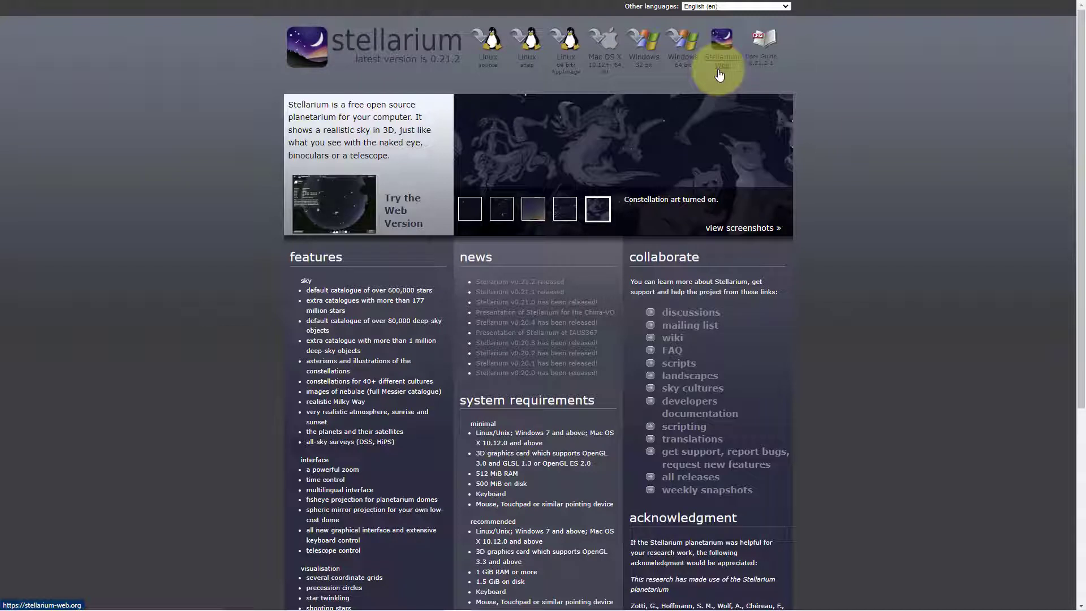
{"action": "left_click", "coordinate": [718, 75]}
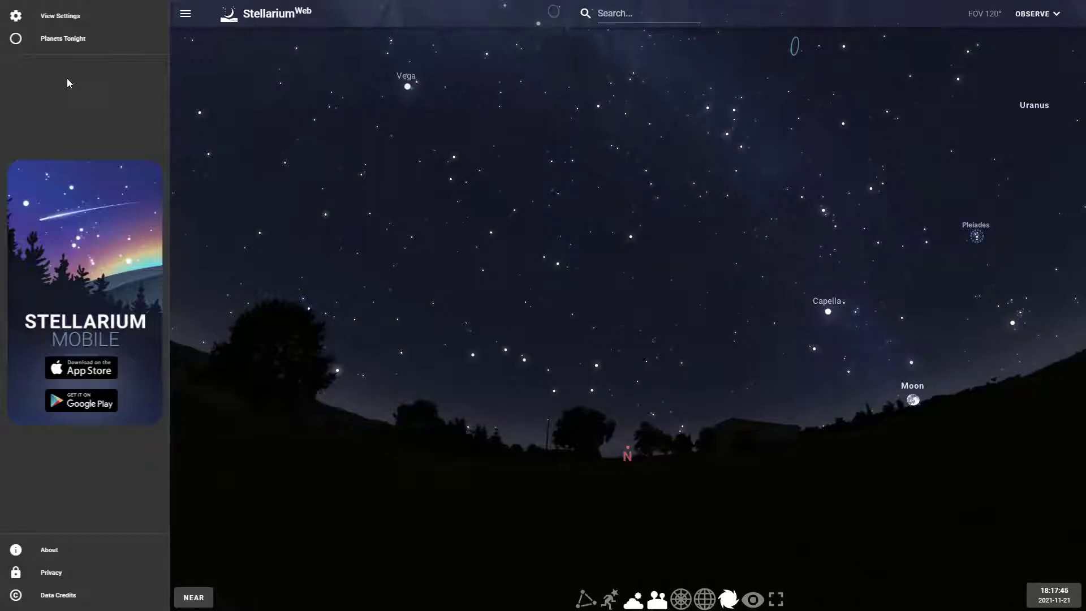
Step: Show the View settings dialog, with Milky Way and DSS on and the Meridian and Ecliptic lines off
{"action": "left_click", "coordinate": [65, 14]}
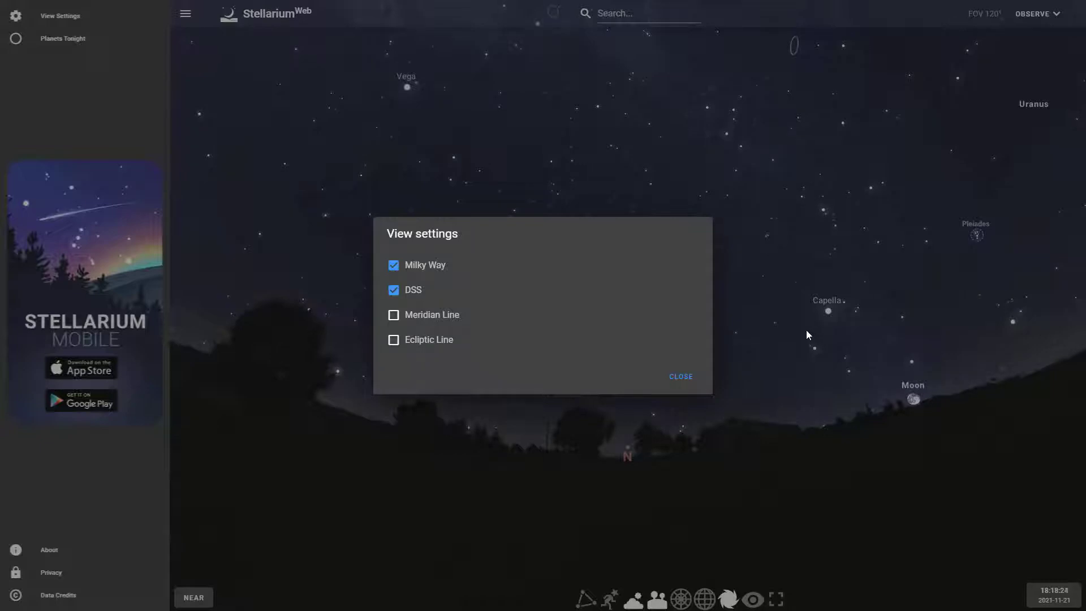
Step: Close the settings and zoom in on Andromeda (M31) with M32 and M110 at 5.83° field
{"action": "left_click", "coordinate": [681, 376]}
{"action": "left_click_drag", "start_coordinate": [850, 170], "coordinate": [627, 246]}
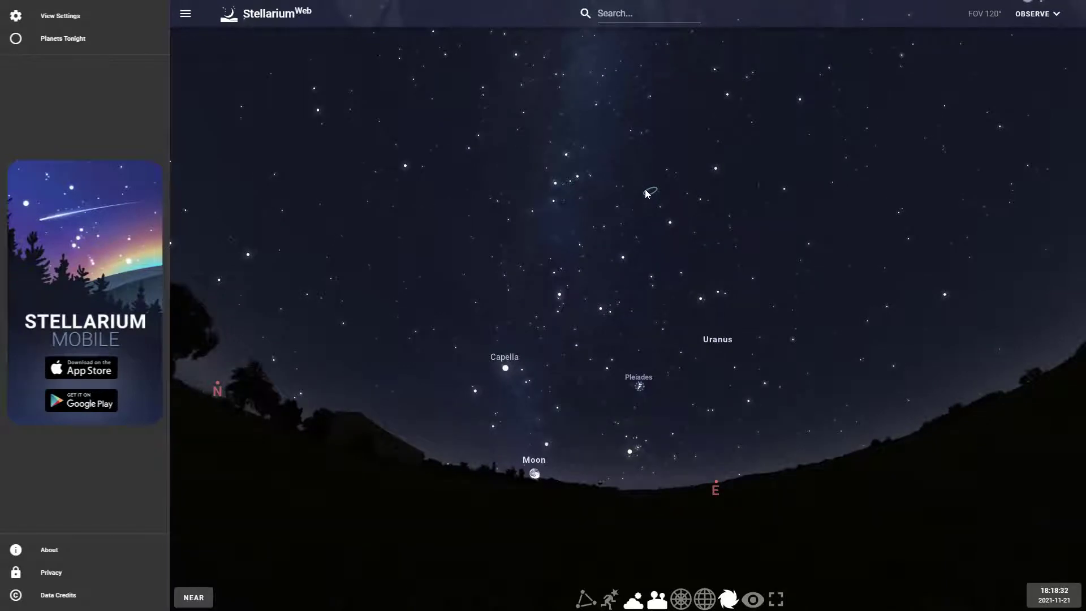
{"action": "scroll", "coordinate": [648, 192], "scroll_direction": "up", "scroll_amount": 5}
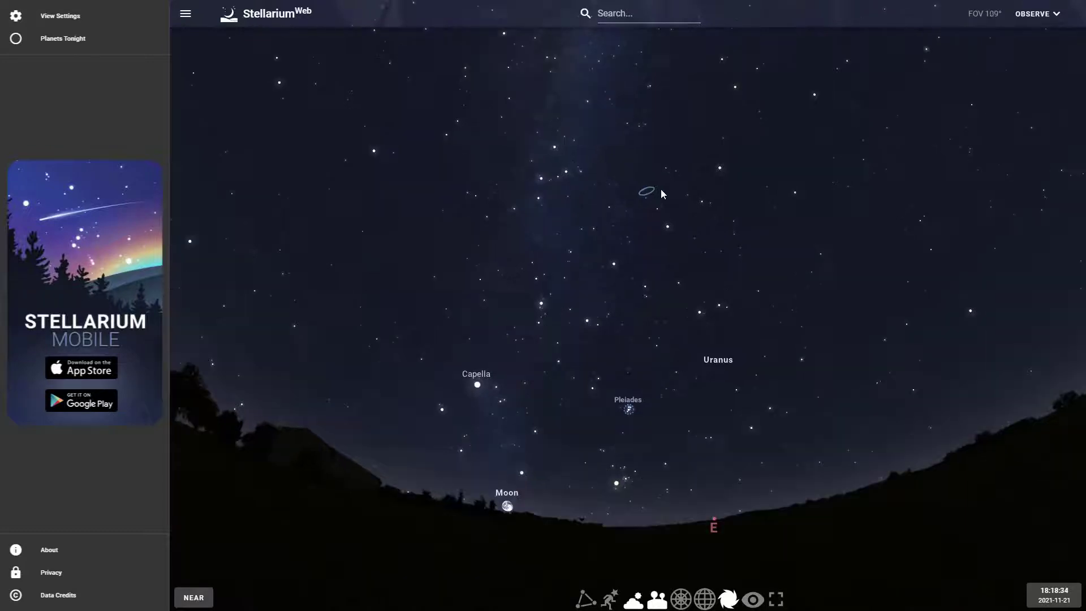
{"action": "scroll", "coordinate": [642, 194], "scroll_direction": "up", "scroll_amount": 8}
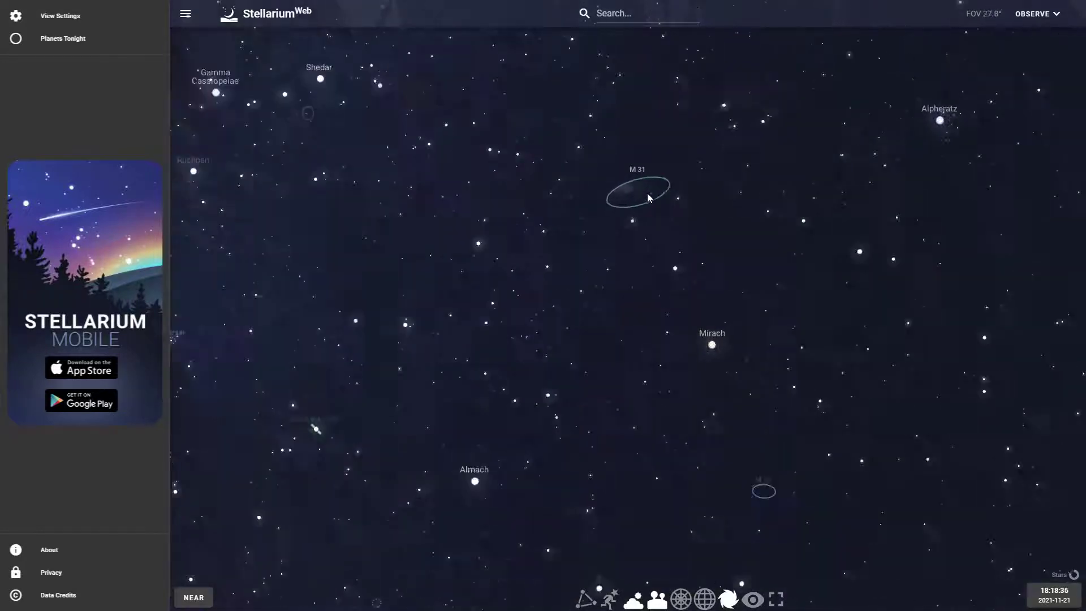
{"action": "scroll", "coordinate": [643, 194], "scroll_direction": "up", "scroll_amount": 4}
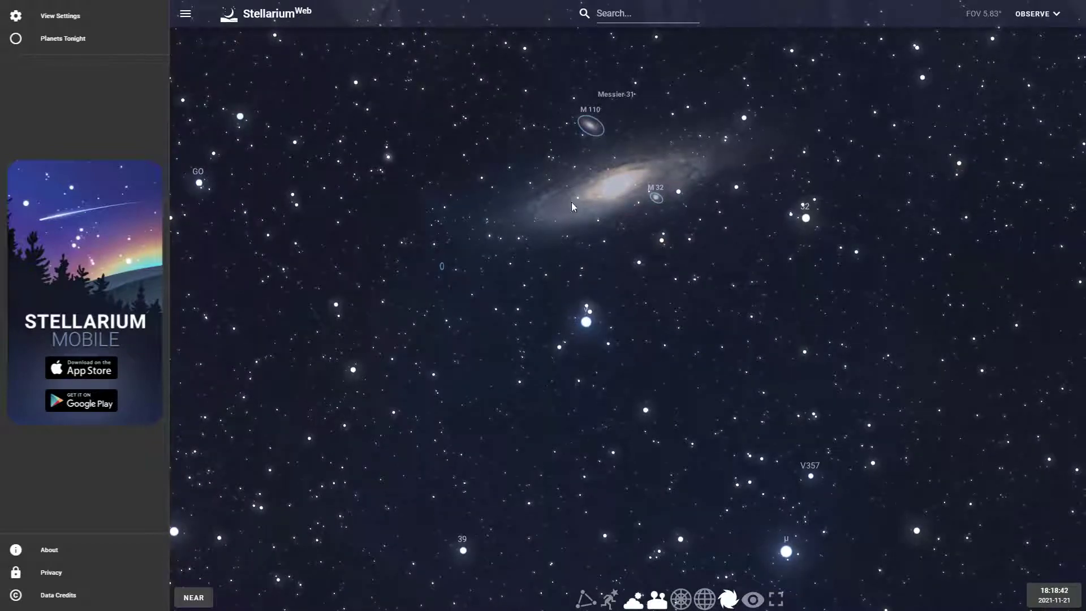
Step: Toggle DSS imagery off and back on, and enable the Meridian Line in View settings
{"action": "left_click", "coordinate": [53, 22]}
{"action": "left_click", "coordinate": [392, 291]}
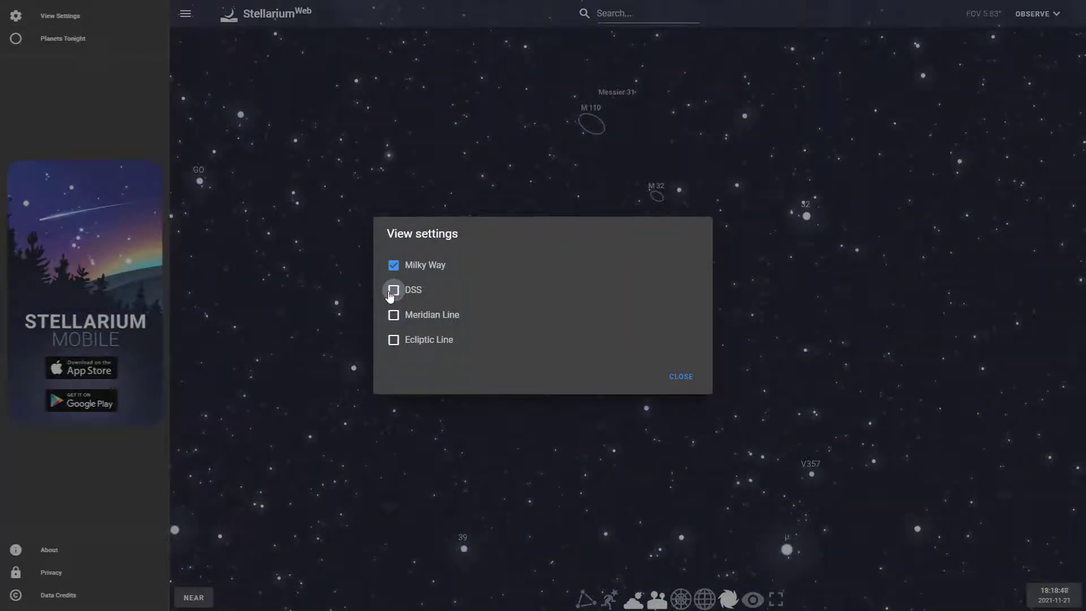
{"action": "left_click", "coordinate": [390, 294]}
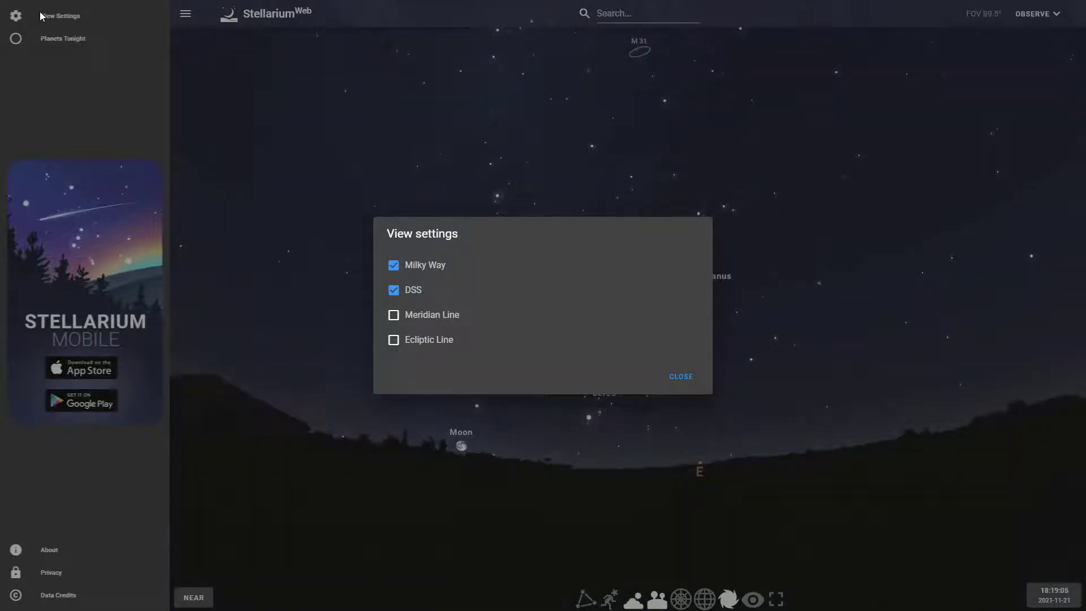
{"action": "left_click", "coordinate": [394, 315]}
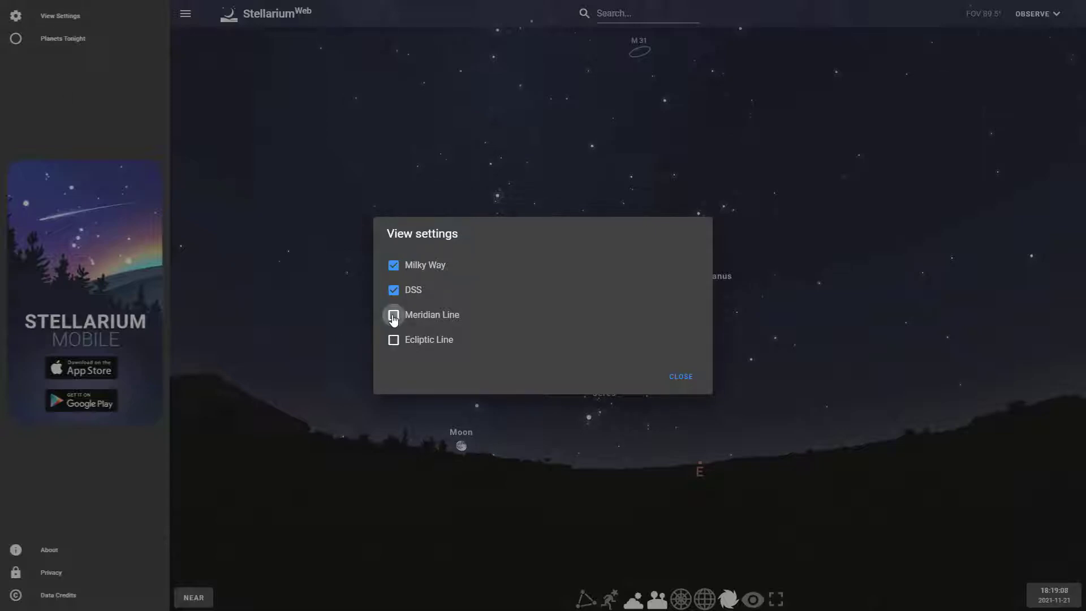
{"action": "left_click", "coordinate": [679, 376]}
Step: Pan around the sky from north to zenith and south to follow the meridian line
{"action": "left_click_drag", "start_coordinate": [306, 403], "coordinate": [667, 402]}
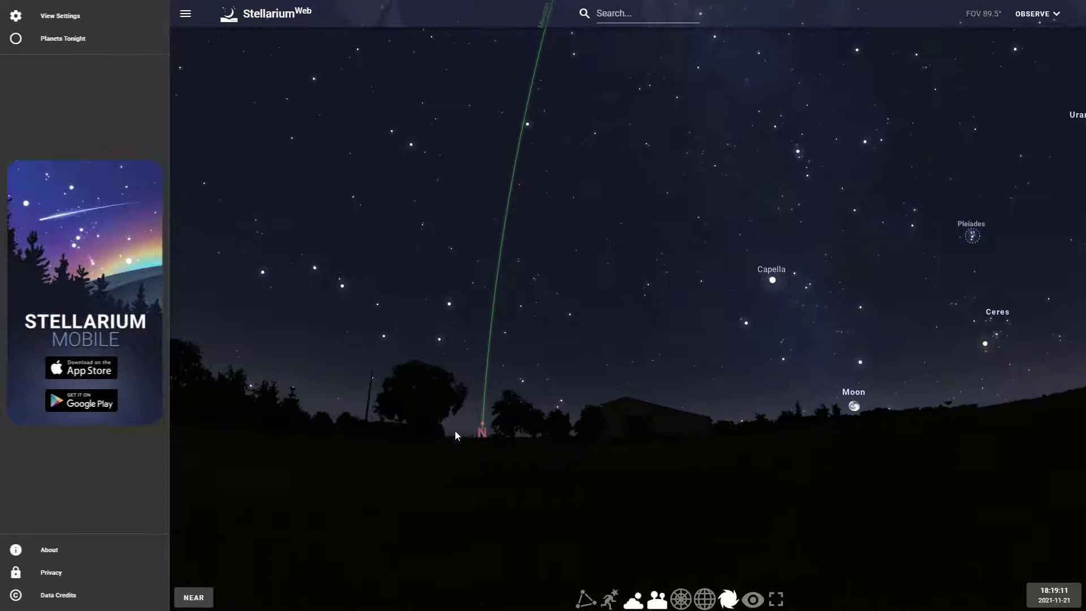
{"action": "left_click_drag", "start_coordinate": [875, 175], "coordinate": [705, 453]}
{"action": "left_click_drag", "start_coordinate": [826, 175], "coordinate": [688, 148]}
{"action": "mouse_move", "coordinate": [1023, 540]}
{"action": "left_mouse_down"}
{"action": "mouse_move", "coordinate": [861, 416]}
{"action": "mouse_move", "coordinate": [802, 310]}
{"action": "mouse_move", "coordinate": [922, 452]}
{"action": "left_mouse_up"}
{"action": "mouse_move", "coordinate": [494, 175]}
{"action": "left_mouse_down"}
{"action": "mouse_move", "coordinate": [531, 201]}
{"action": "mouse_move", "coordinate": [704, 216]}
{"action": "mouse_move", "coordinate": [860, 116]}
{"action": "left_mouse_up"}
{"action": "mouse_move", "coordinate": [545, 338]}
{"action": "left_mouse_down"}
{"action": "mouse_move", "coordinate": [606, 297]}
{"action": "mouse_move", "coordinate": [625, 254]}
{"action": "mouse_move", "coordinate": [662, 235]}
{"action": "left_mouse_up"}
{"action": "mouse_move", "coordinate": [871, 199]}
{"action": "left_mouse_down"}
{"action": "mouse_move", "coordinate": [322, 259]}
{"action": "mouse_move", "coordinate": [395, 342]}
{"action": "left_mouse_up"}
{"action": "left_click_drag", "start_coordinate": [432, 162], "coordinate": [502, 275]}
{"action": "left_click_drag", "start_coordinate": [501, 193], "coordinate": [611, 46]}
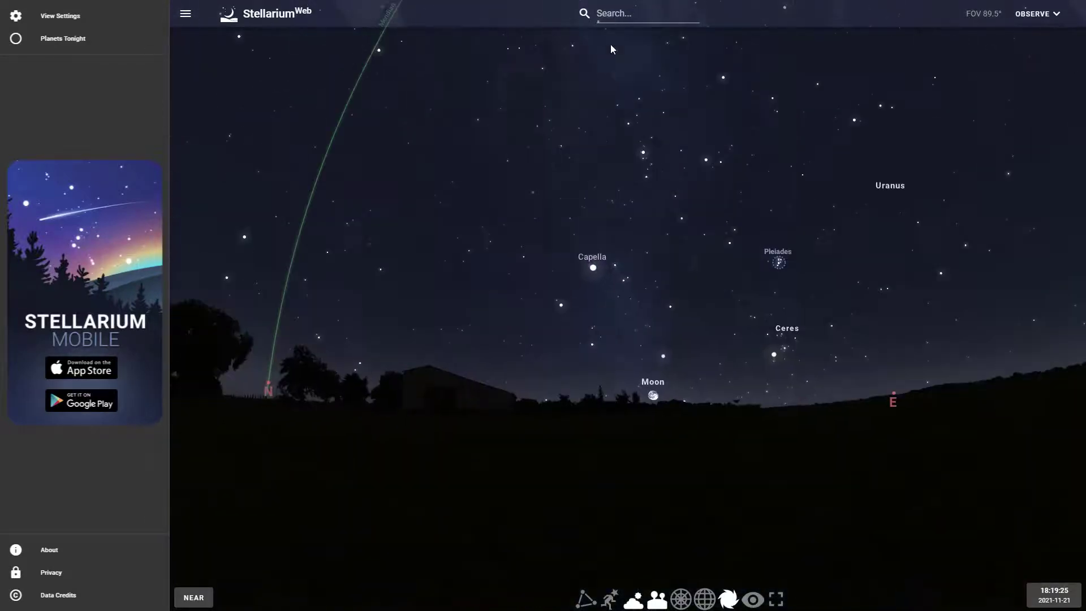
{"action": "left_click_drag", "start_coordinate": [587, 202], "coordinate": [718, 136]}
Step: Turn the Ecliptic Line on and the Meridian Line off, then centre Capella and the Pleiades
{"action": "left_click", "coordinate": [31, 16]}
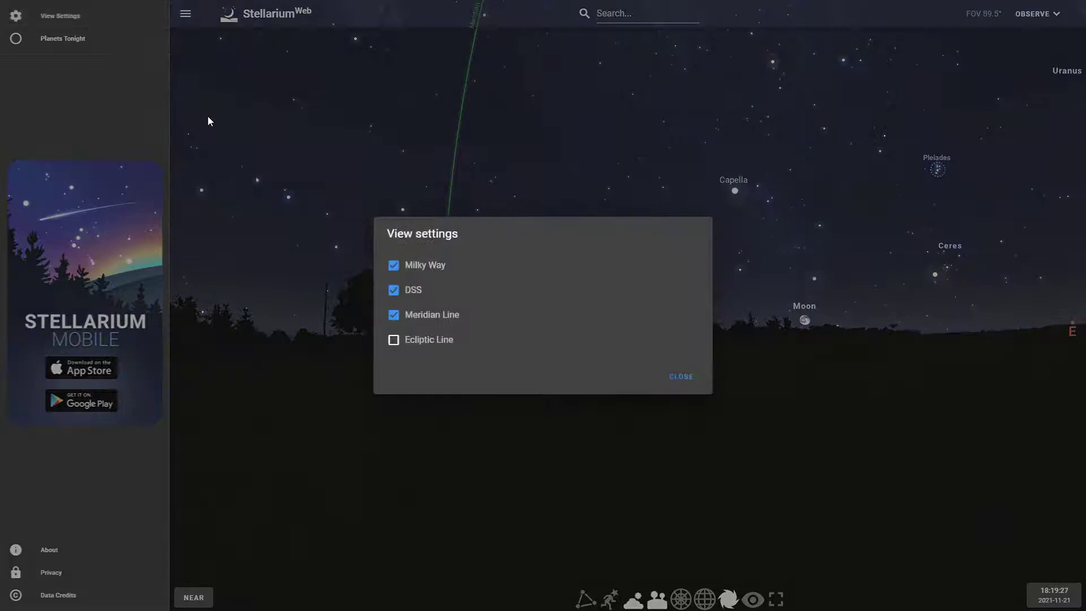
{"action": "left_click", "coordinate": [394, 339]}
{"action": "left_click", "coordinate": [394, 316]}
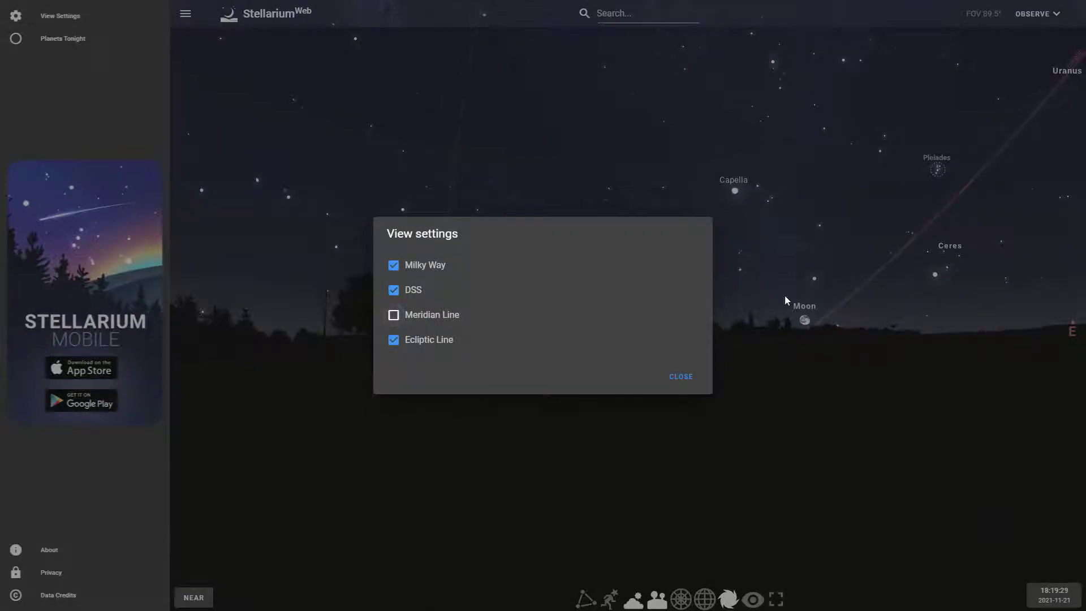
{"action": "left_click", "coordinate": [681, 376]}
{"action": "left_click_drag", "start_coordinate": [1074, 258], "coordinate": [474, 365]}
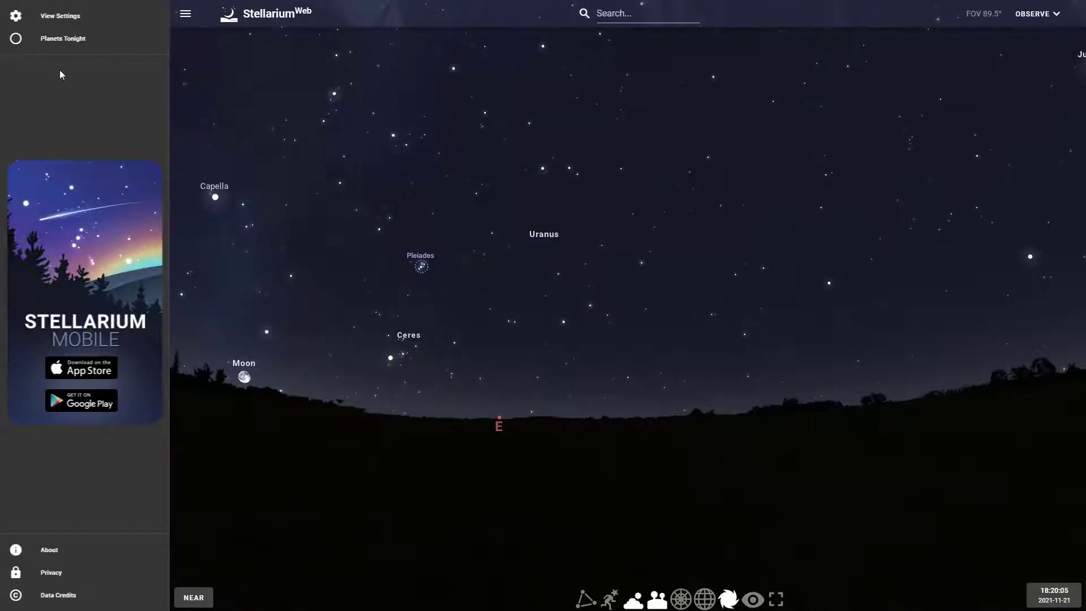
Step: Show the Planets Visibility chart for the night of November 21–22 with rise and set times
{"action": "left_click", "coordinate": [70, 41]}
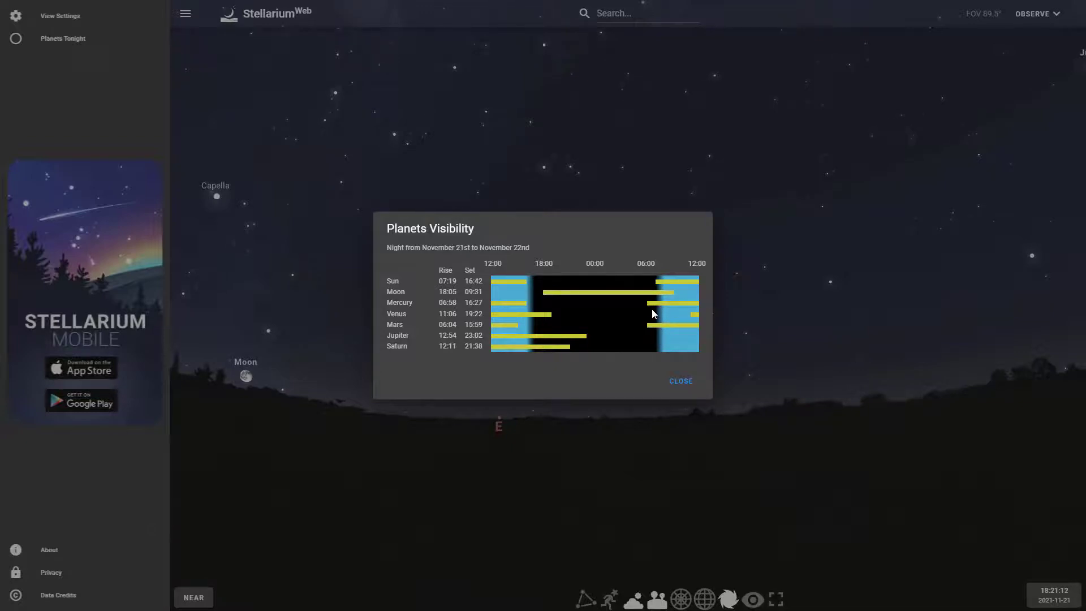
Step: Close the planet chart, hide the sidebar, and search for 'mars'
{"action": "left_click", "coordinate": [682, 381]}
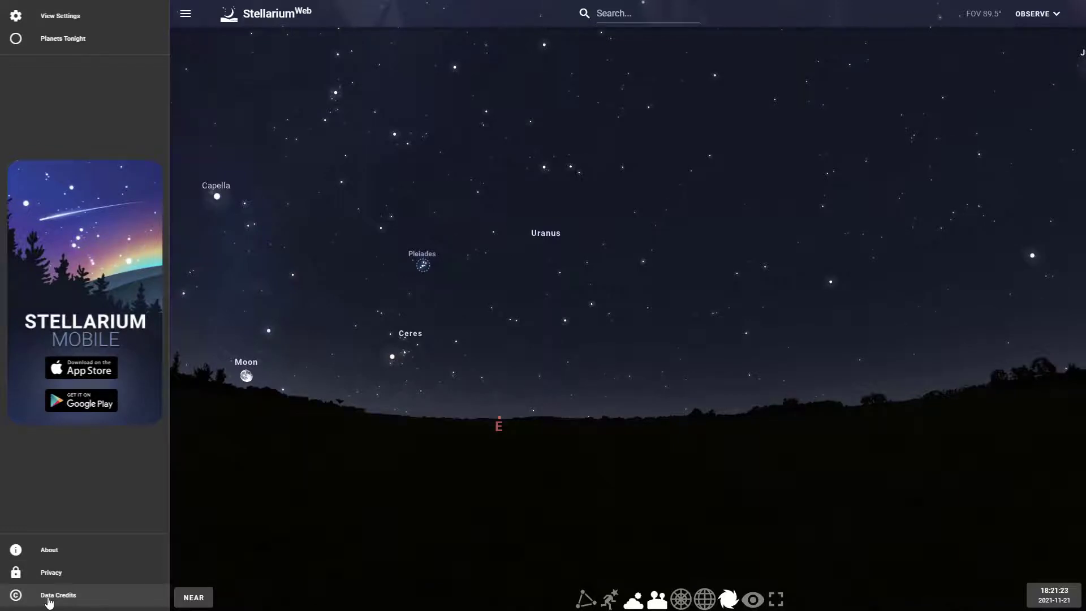
{"action": "left_click", "coordinate": [185, 17]}
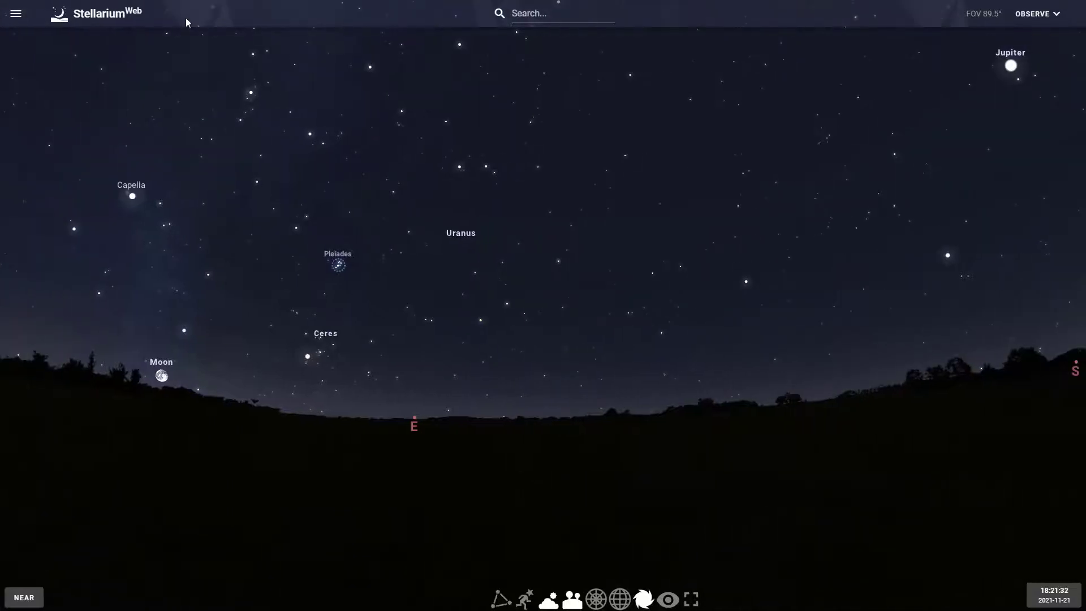
{"action": "left_click", "coordinate": [549, 14]}
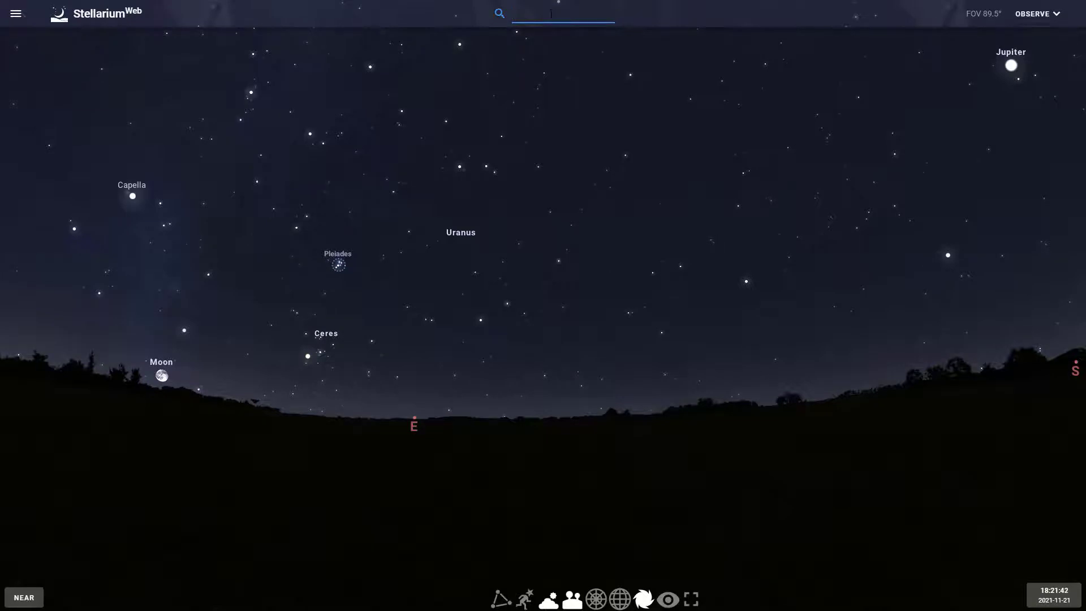
{"action": "type", "text": "mars"}
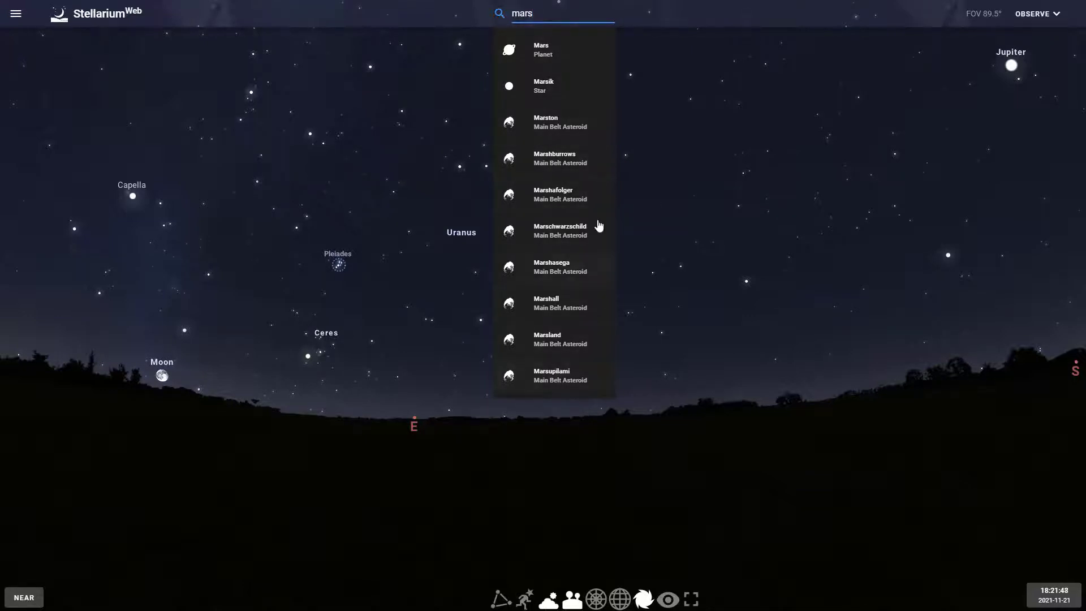
Step: Centre Mars and show its info card: magnitude 1.63, distance 2.52 AU, rise 06:04, set 15:59
{"action": "left_click", "coordinate": [550, 59]}
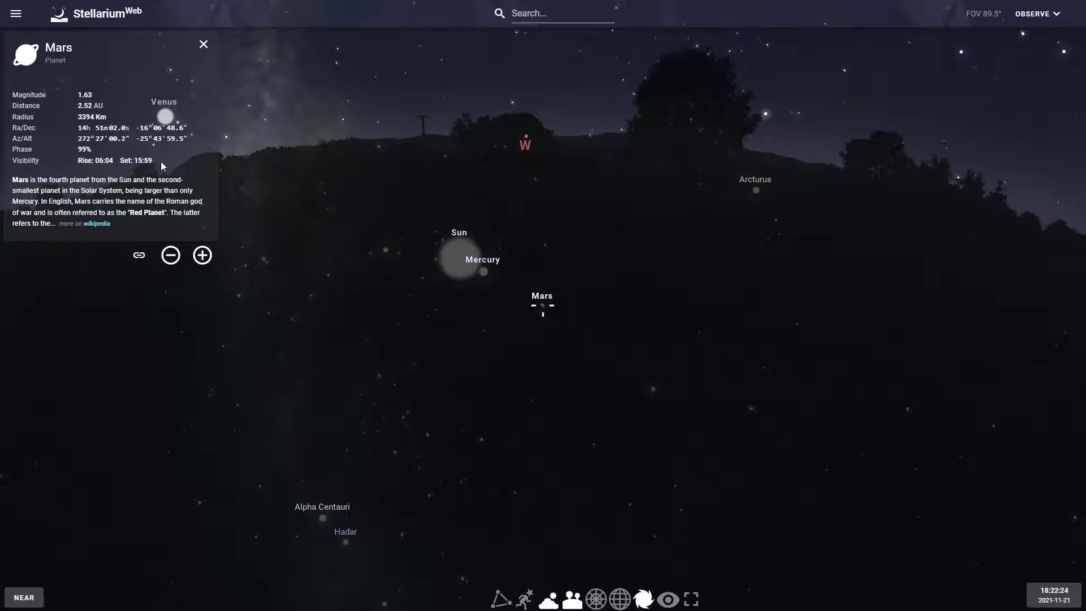
Step: Close the Mars card and zoom in on Jupiter, Saturn and Venus above the southern horizon
{"action": "left_click", "coordinate": [204, 45]}
{"action": "left_click_drag", "start_coordinate": [283, 80], "coordinate": [792, 338]}
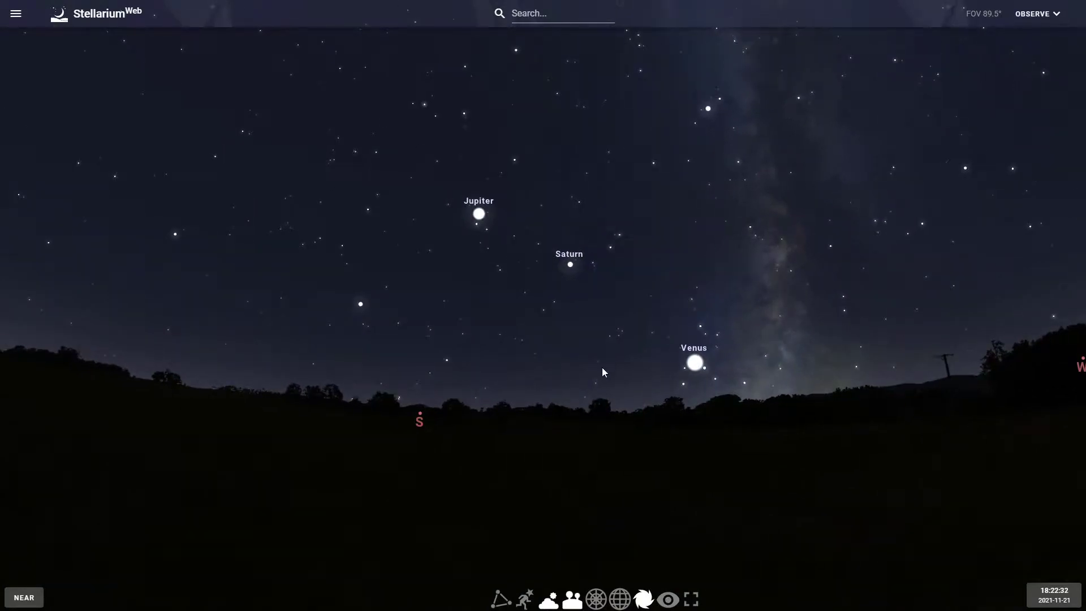
{"action": "scroll", "coordinate": [602, 369], "scroll_direction": "up", "scroll_amount": 4}
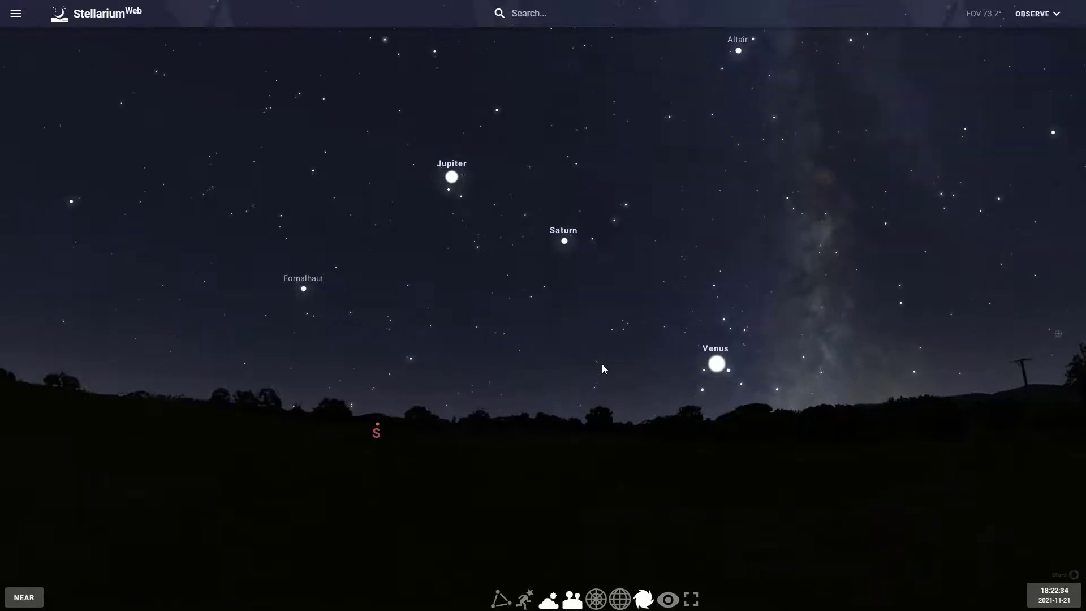
{"action": "scroll", "coordinate": [602, 369], "scroll_direction": "up", "scroll_amount": 3}
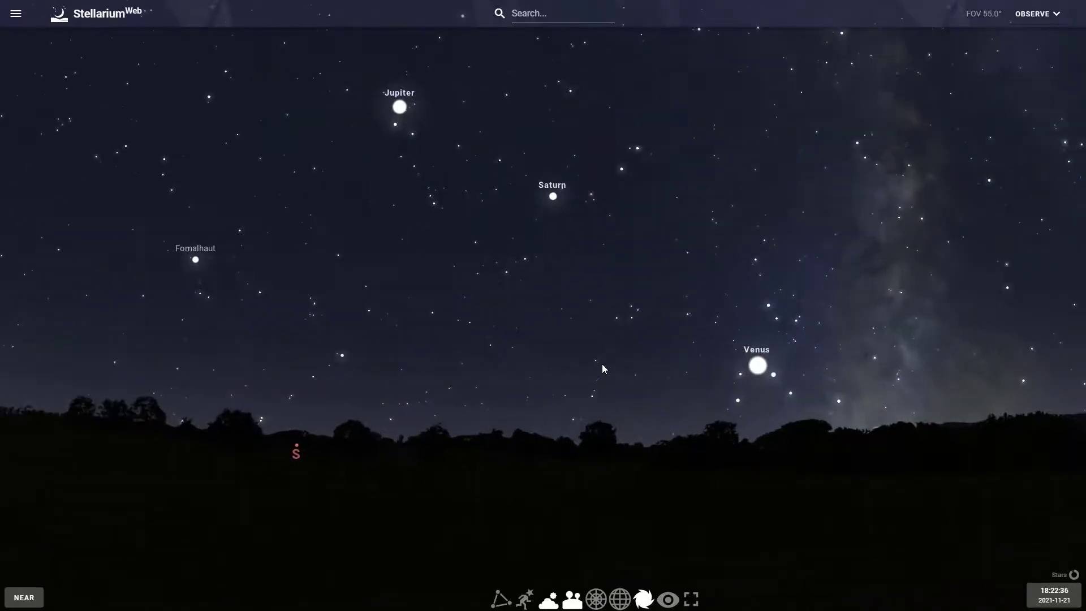
{"action": "scroll", "coordinate": [603, 367], "scroll_direction": "up", "scroll_amount": 2}
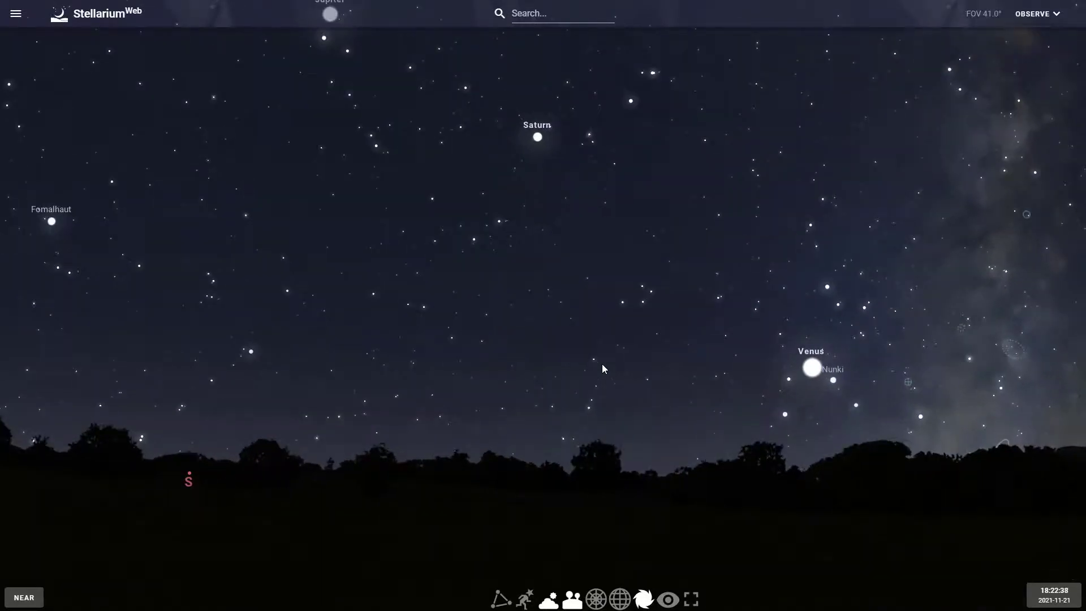
{"action": "scroll", "coordinate": [603, 368], "scroll_direction": "down", "scroll_amount": 7}
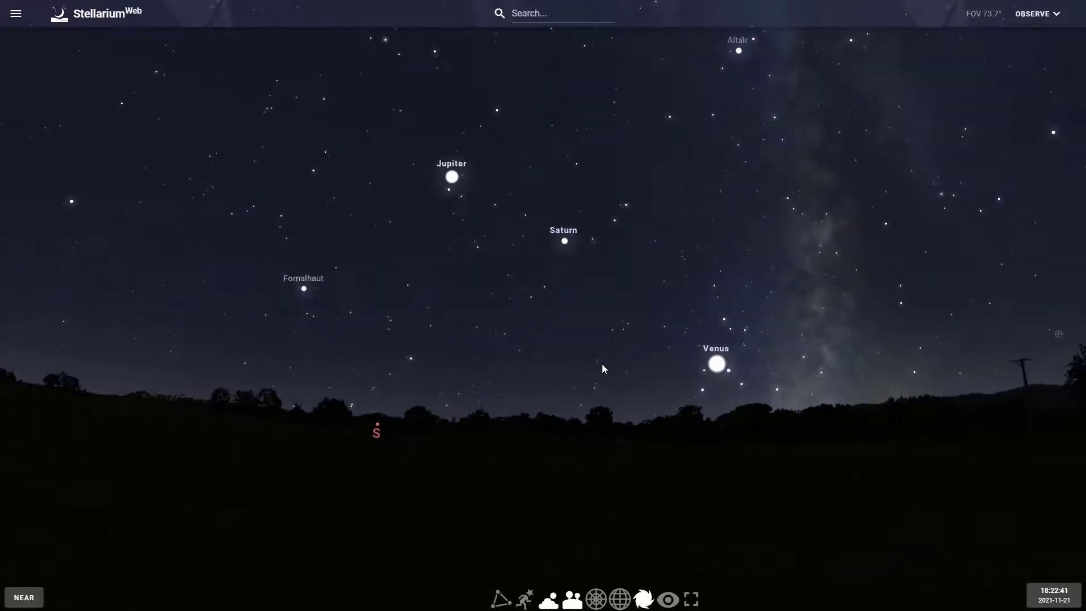
{"action": "scroll", "coordinate": [601, 369], "scroll_direction": "down", "scroll_amount": 5}
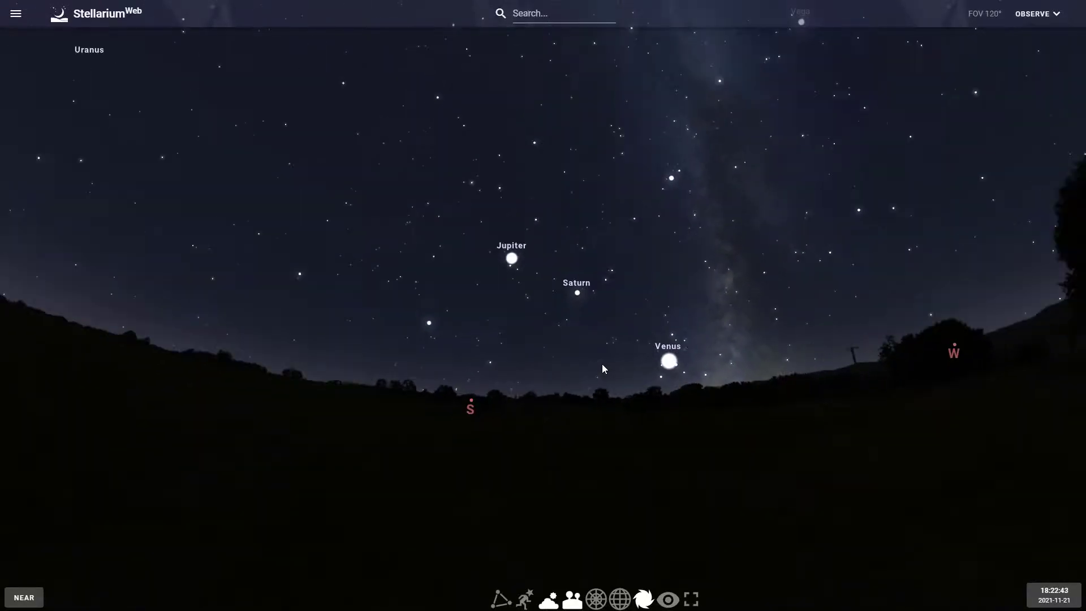
{"action": "scroll", "coordinate": [602, 368], "scroll_direction": "down", "scroll_amount": 5}
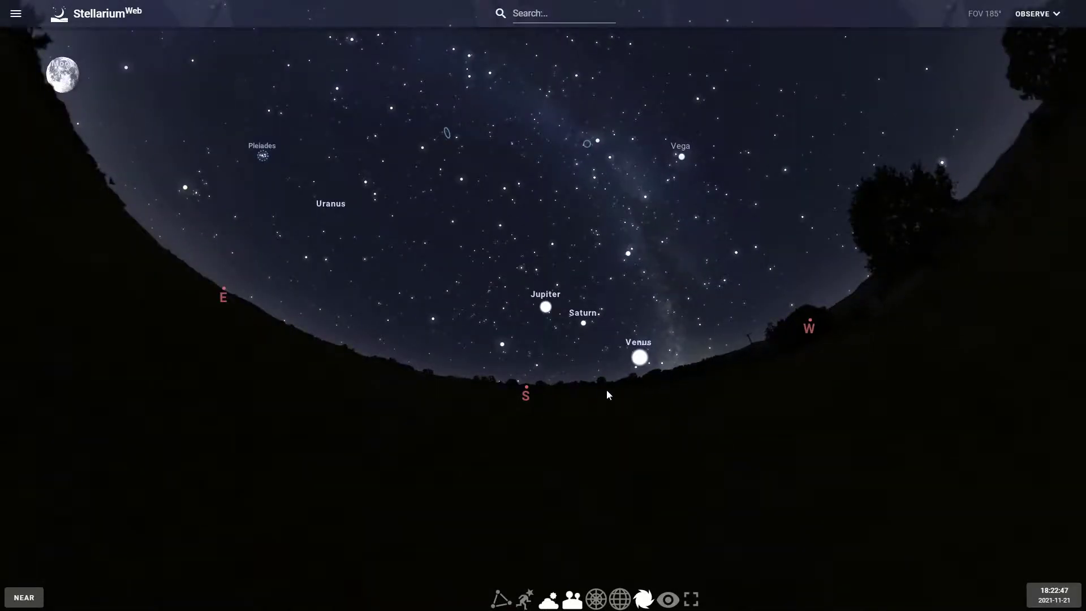
{"action": "scroll", "coordinate": [592, 389], "scroll_direction": "up", "scroll_amount": 6}
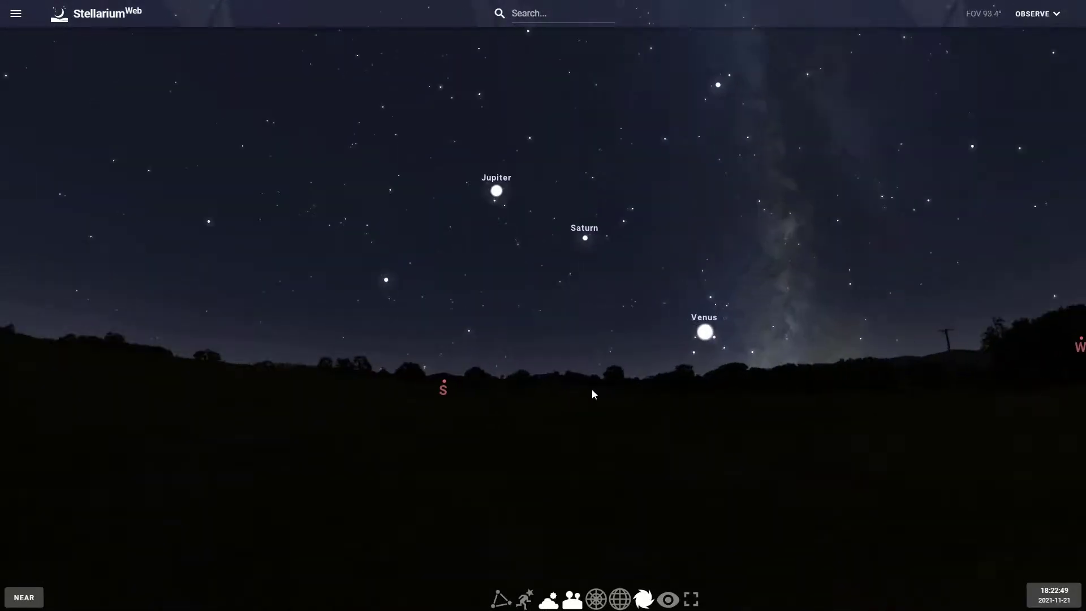
{"action": "scroll", "coordinate": [592, 389], "scroll_direction": "up", "scroll_amount": 1}
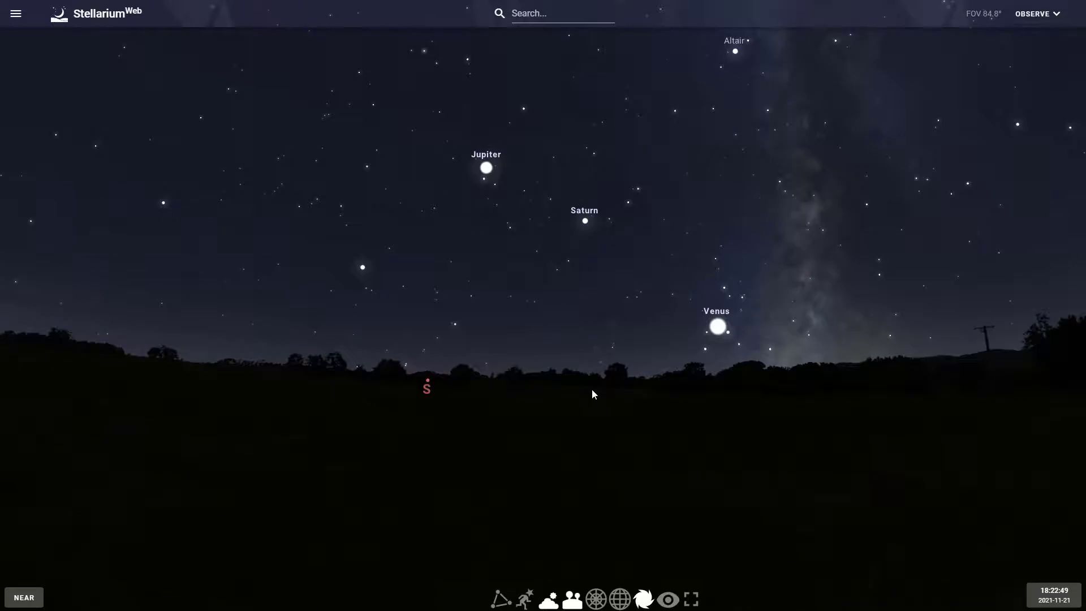
Step: Open the observing log panel, then close it to return to the southern sky
{"action": "left_click", "coordinate": [1037, 14]}
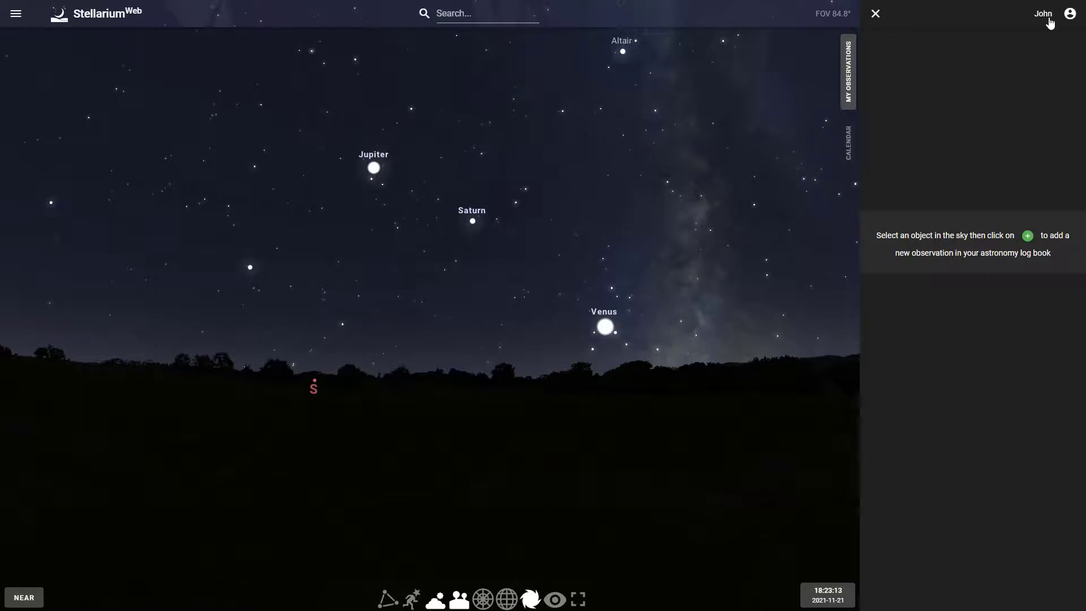
{"action": "left_click", "coordinate": [875, 13]}
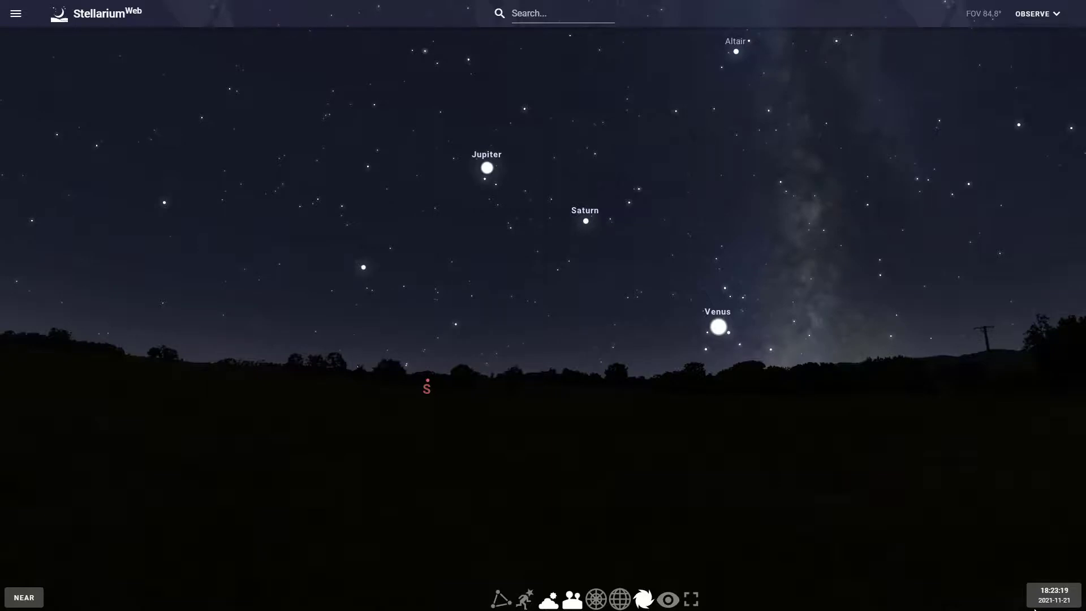
Step: Advance the simulated time by seconds, minutes and hours up to 21:46
{"action": "left_click", "coordinate": [1052, 597]}
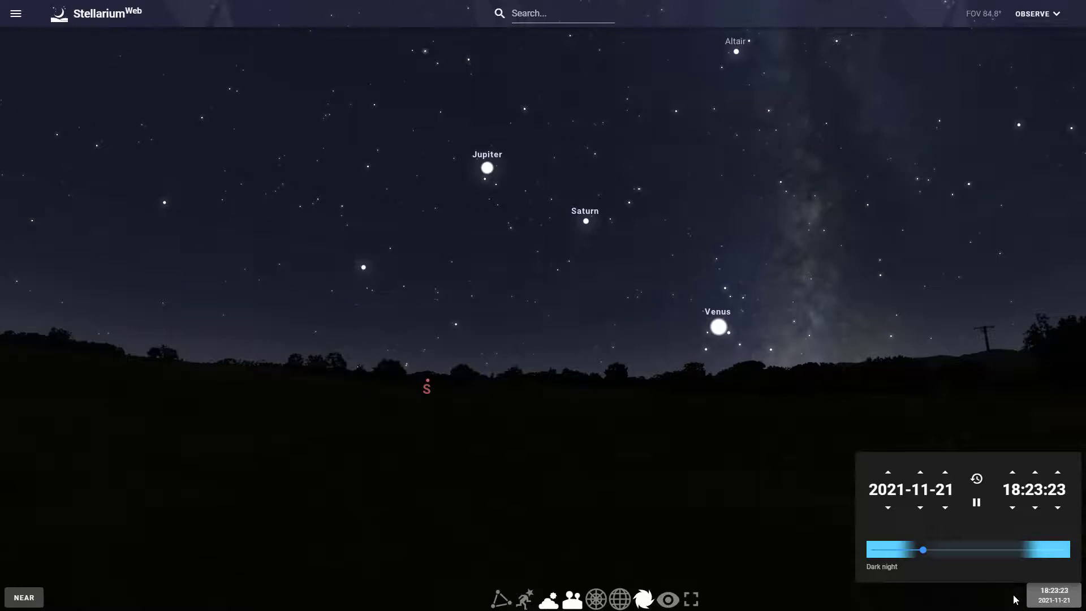
{"action": "left_click", "coordinate": [1057, 473]}
{"action": "left_click", "coordinate": [1057, 473]}
{"action": "left_click", "coordinate": [1057, 473]}
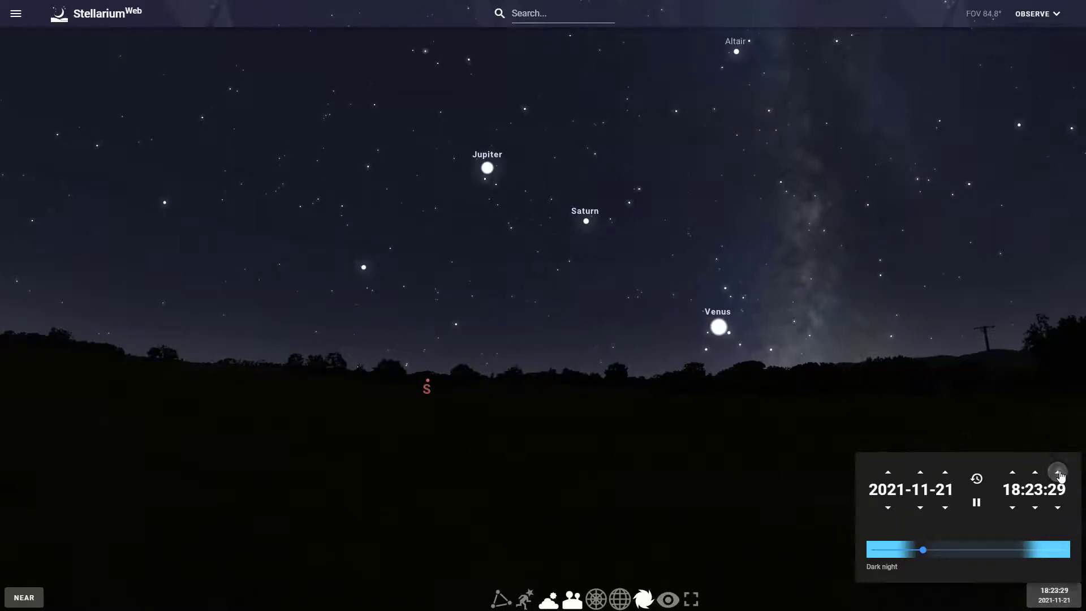
{"action": "left_click", "coordinate": [1057, 473]}
{"action": "left_click", "coordinate": [1058, 473]}
{"action": "left_click", "coordinate": [1058, 473]}
{"action": "left_click", "coordinate": [1035, 473]}
{"action": "left_click", "coordinate": [1035, 473]}
{"action": "left_click", "coordinate": [1035, 473]}
{"action": "left_click", "coordinate": [1036, 473]}
{"action": "left_click", "coordinate": [1036, 473]}
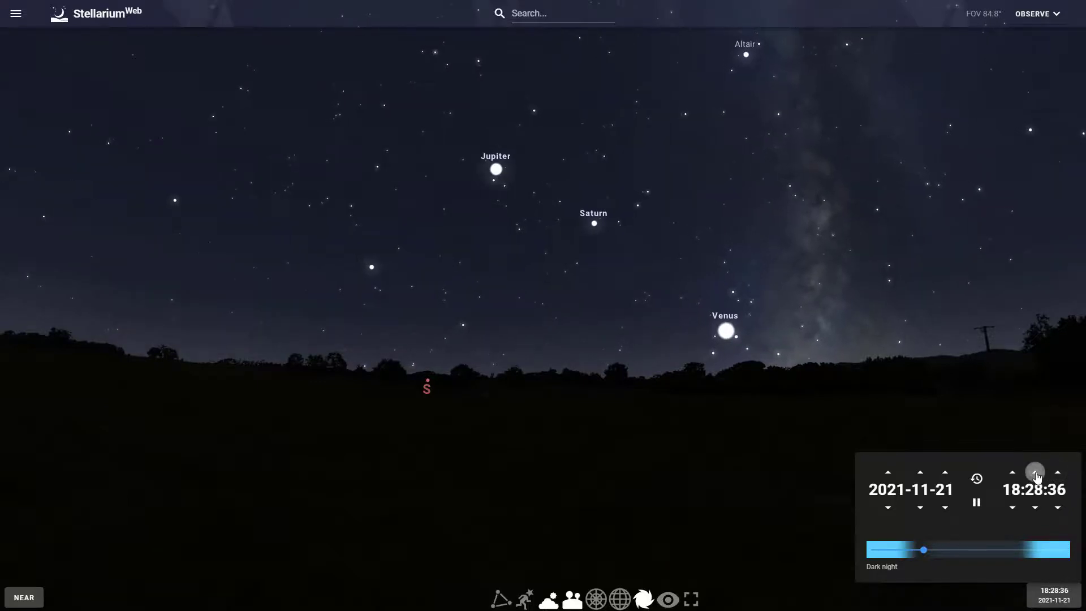
{"action": "left_click", "coordinate": [1035, 473]}
{"action": "left_click", "coordinate": [1035, 473]}
{"action": "left_click", "coordinate": [1035, 473]}
{"action": "left_click", "coordinate": [1036, 473]}
{"action": "left_click", "coordinate": [1035, 472]}
{"action": "left_click", "coordinate": [1035, 473]}
{"action": "left_click", "coordinate": [1035, 473]}
{"action": "left_click", "coordinate": [1035, 473]}
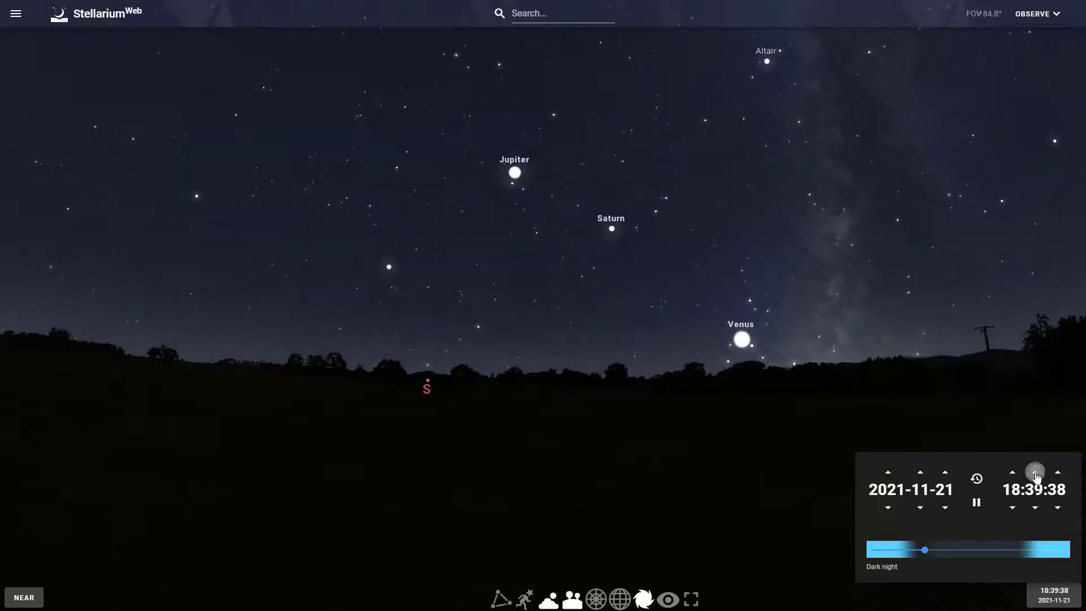
{"action": "left_click", "coordinate": [1035, 473]}
{"action": "left_click", "coordinate": [1035, 473]}
{"action": "left_click", "coordinate": [1035, 473]}
{"action": "left_click", "coordinate": [1035, 473]}
{"action": "left_click", "coordinate": [1035, 473]}
{"action": "left_click", "coordinate": [1035, 473]}
{"action": "left_click", "coordinate": [1012, 473]}
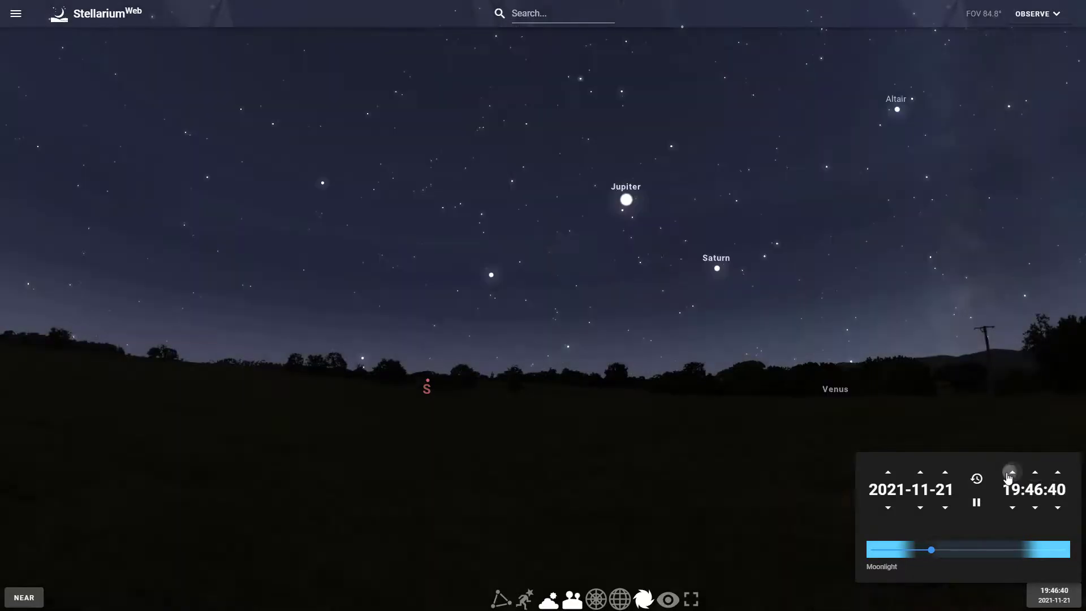
{"action": "left_click", "coordinate": [1012, 473]}
{"action": "left_click", "coordinate": [1012, 473]}
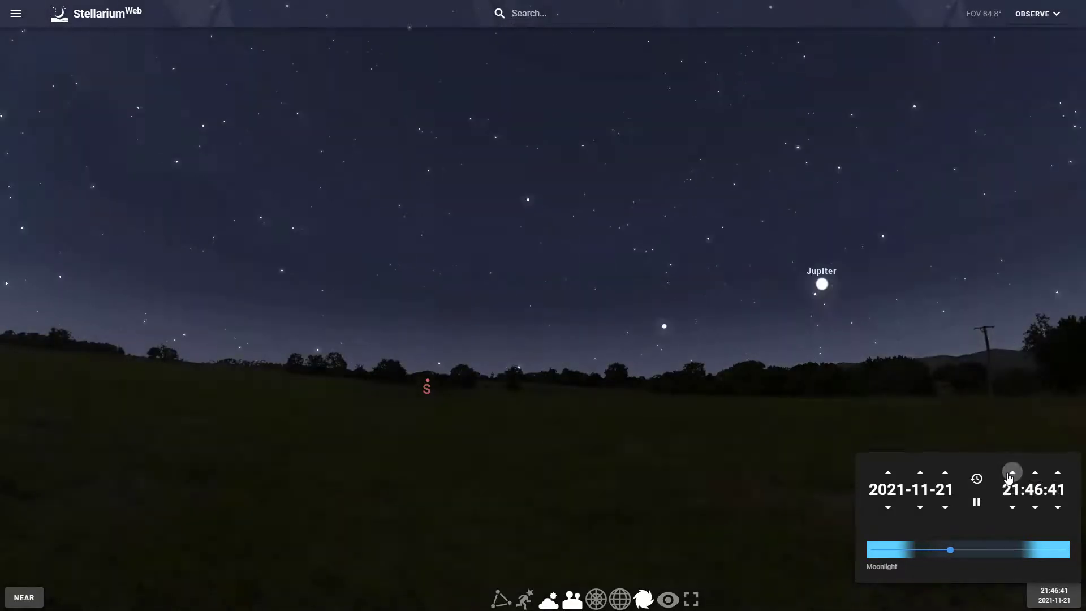
Step: Move the date forward one day at a time into December
{"action": "left_click", "coordinate": [945, 473]}
{"action": "left_click", "coordinate": [945, 473]}
{"action": "left_click", "coordinate": [945, 473]}
{"action": "left_click", "coordinate": [945, 473]}
{"action": "left_click", "coordinate": [945, 473]}
{"action": "left_click", "coordinate": [945, 473]}
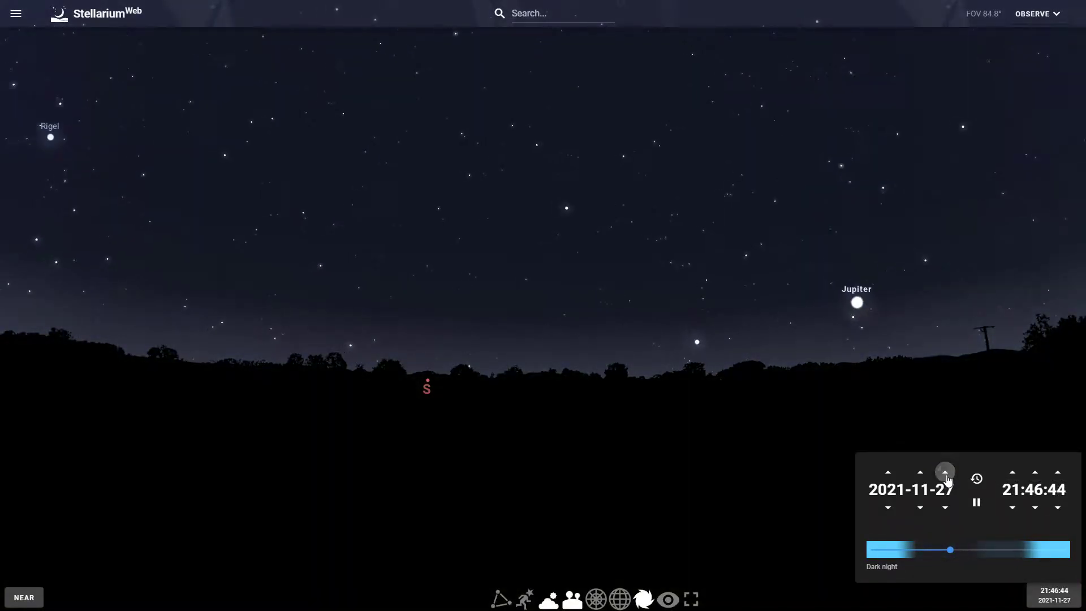
{"action": "left_click", "coordinate": [945, 473]}
{"action": "left_click", "coordinate": [946, 472]}
{"action": "left_click", "coordinate": [945, 473]}
{"action": "left_click", "coordinate": [945, 473]}
{"action": "left_click", "coordinate": [945, 473]}
{"action": "left_click", "coordinate": [946, 473]}
{"action": "left_click", "coordinate": [945, 473]}
{"action": "left_click", "coordinate": [945, 472]}
{"action": "left_click", "coordinate": [945, 473]}
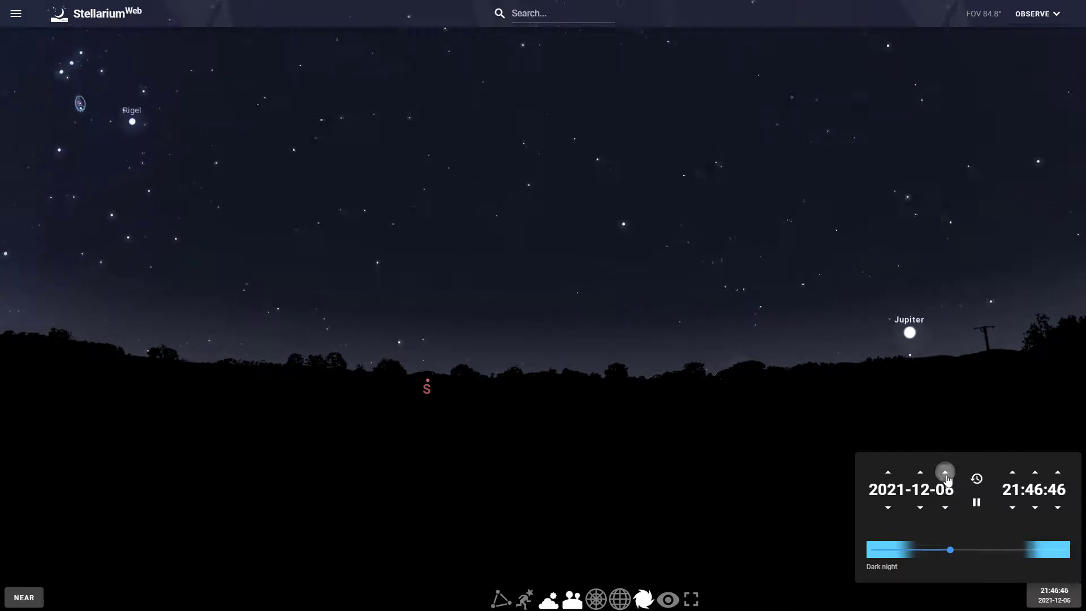
{"action": "left_click", "coordinate": [945, 473]}
{"action": "left_click", "coordinate": [946, 473]}
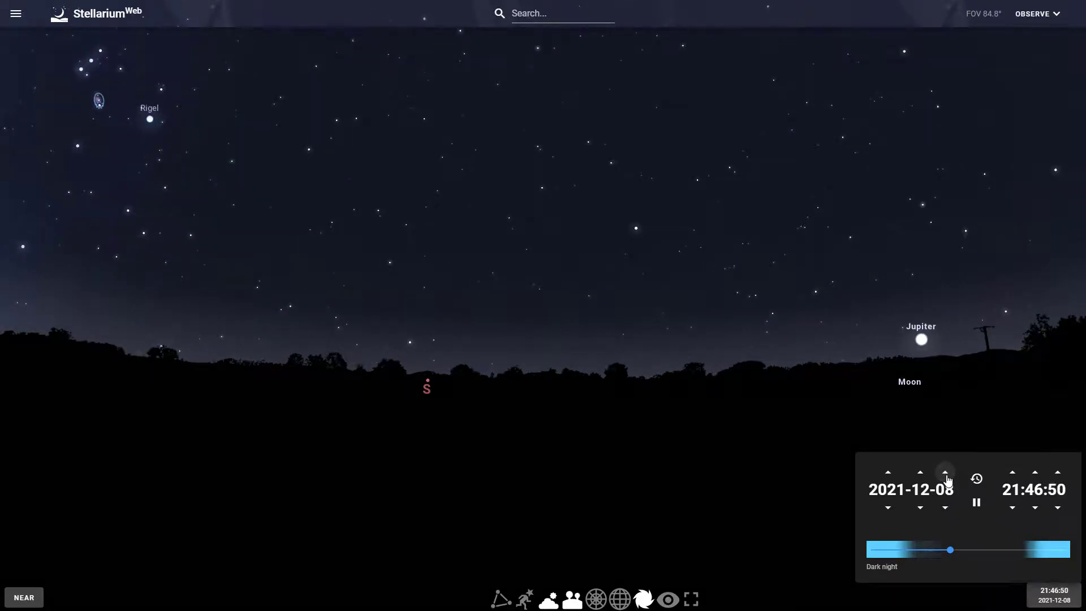
{"action": "mouse_move", "coordinate": [951, 549]}
{"action": "left_mouse_down"}
{"action": "mouse_move", "coordinate": [962, 547]}
{"action": "mouse_move", "coordinate": [911, 548]}
{"action": "mouse_move", "coordinate": [937, 545]}
{"action": "left_mouse_up"}
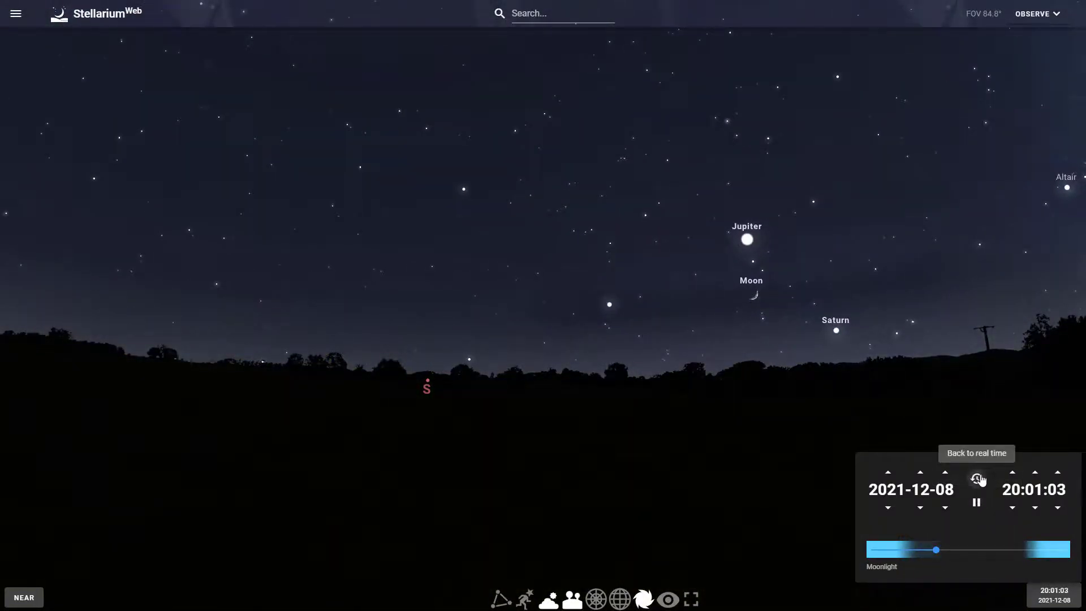
{"action": "left_click", "coordinate": [978, 479]}
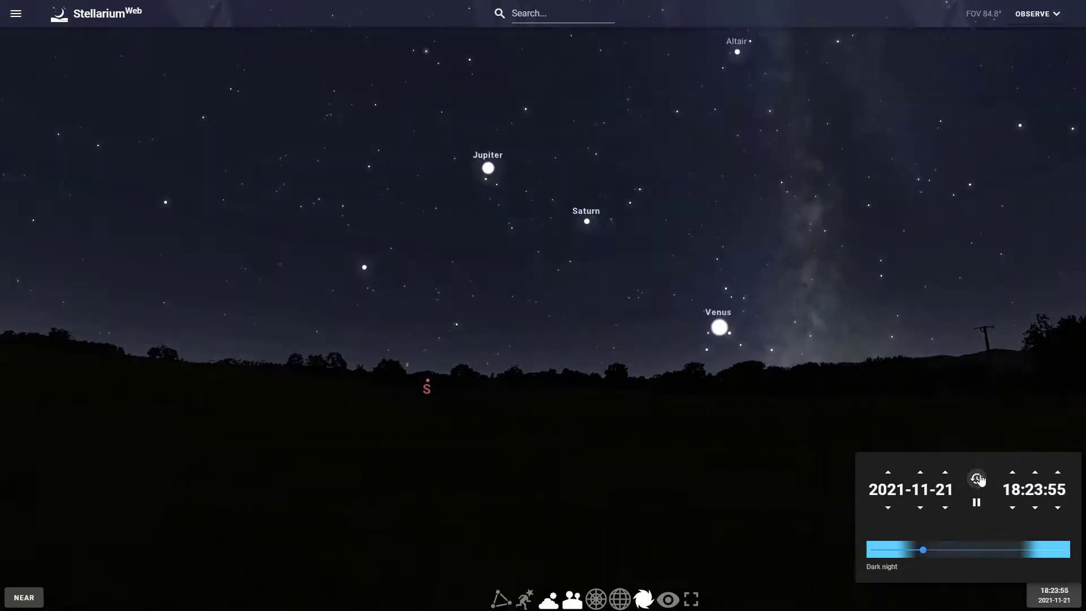
{"action": "left_click", "coordinate": [981, 431]}
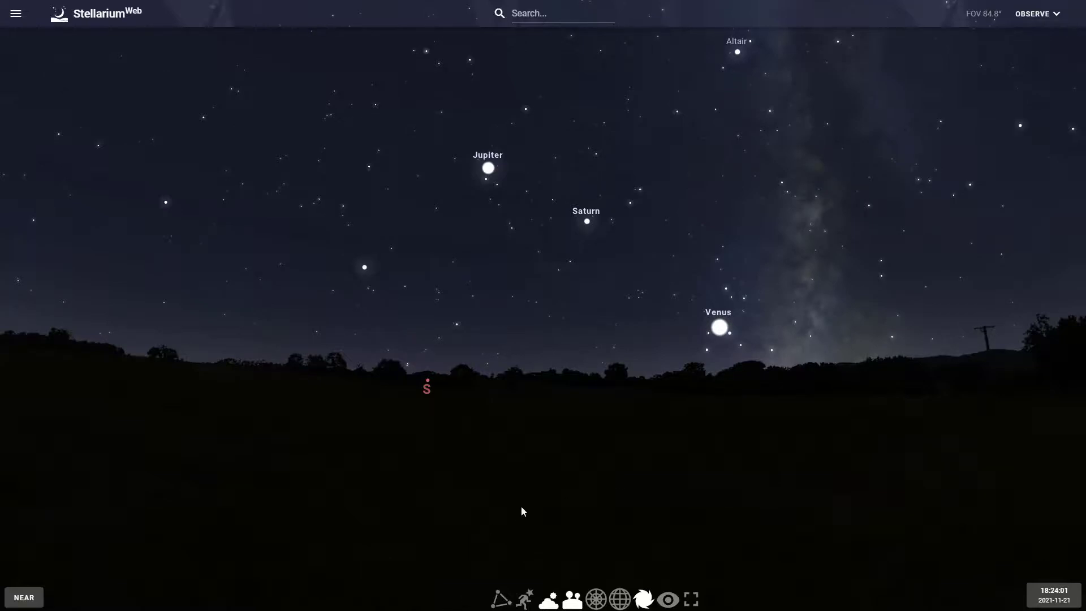
Step: Show constellation lines, names and artwork over the southern sky
{"action": "left_click_drag", "start_coordinate": [522, 509], "coordinate": [555, 562]}
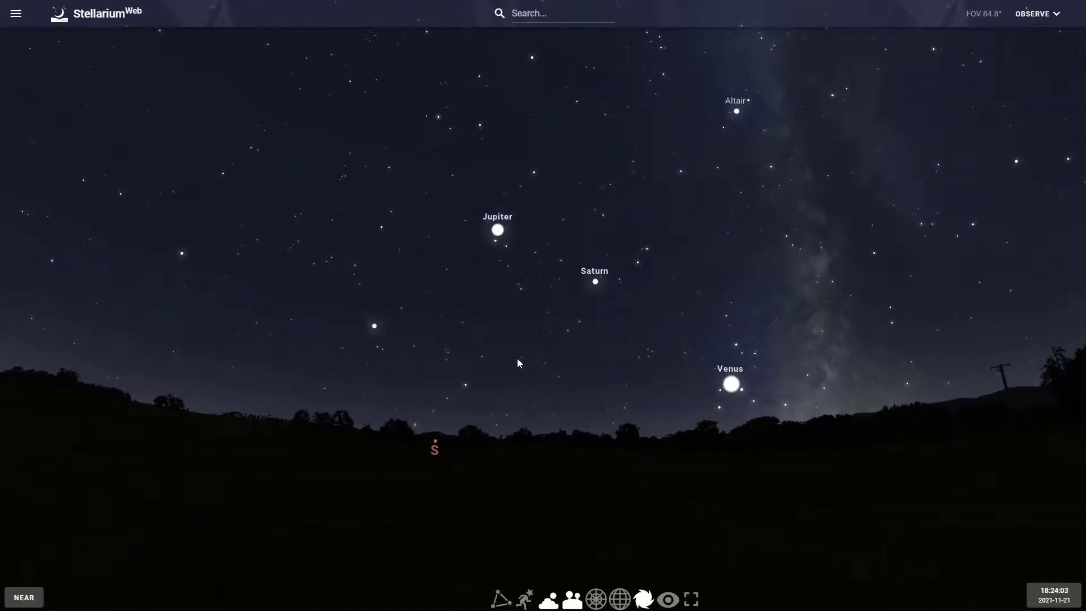
{"action": "left_click_drag", "start_coordinate": [746, 210], "coordinate": [789, 188]}
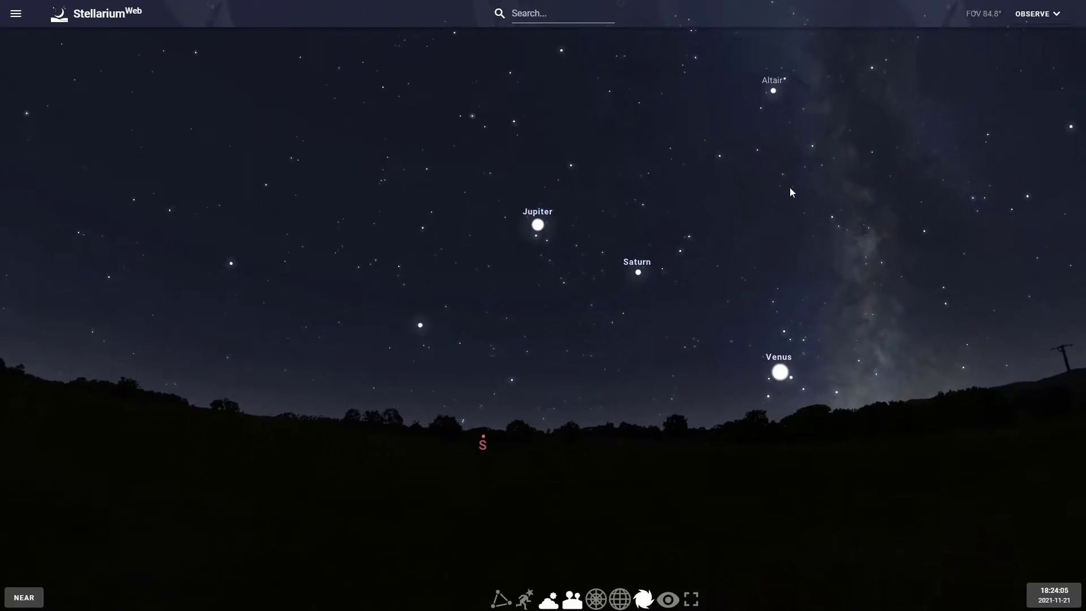
{"action": "left_click", "coordinate": [499, 600]}
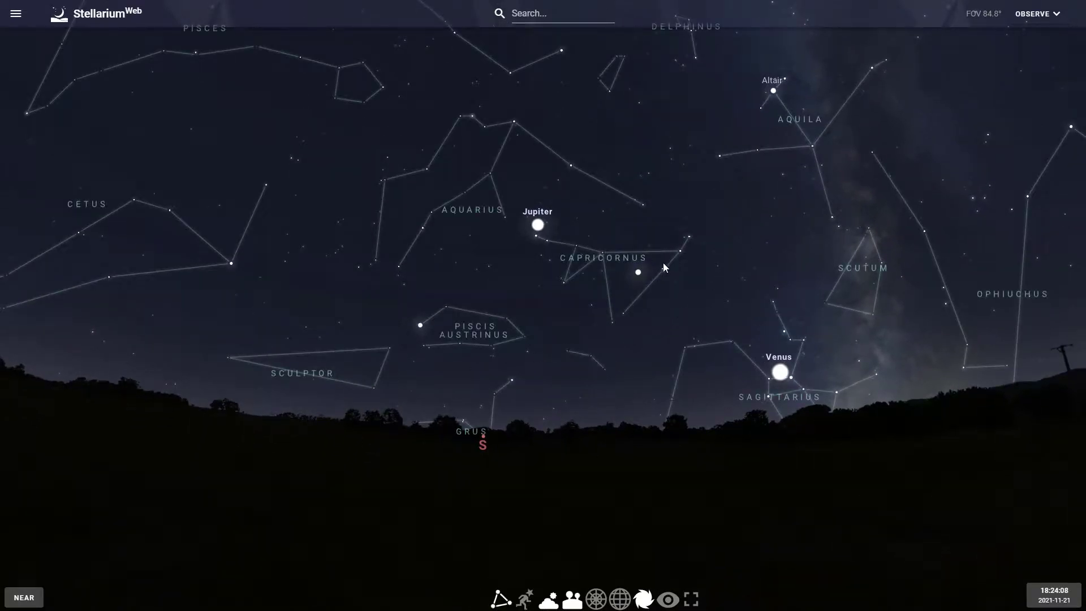
{"action": "left_click", "coordinate": [525, 600]}
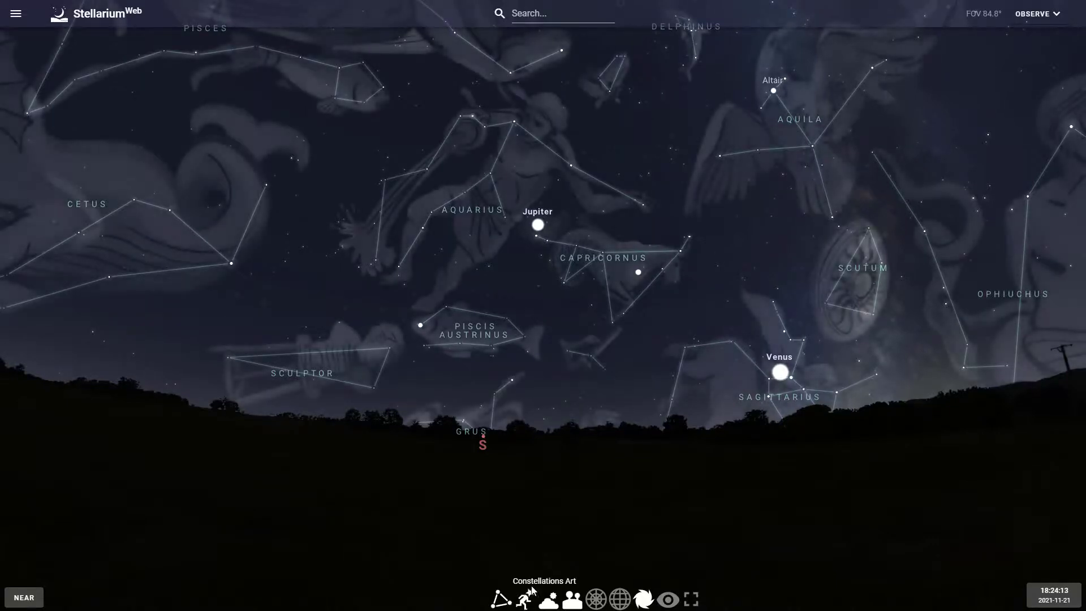
Step: Pan past Pegasus, Andromeda and Auriga to Ursa Major and the Moon in the north
{"action": "left_click_drag", "start_coordinate": [546, 426], "coordinate": [593, 509]}
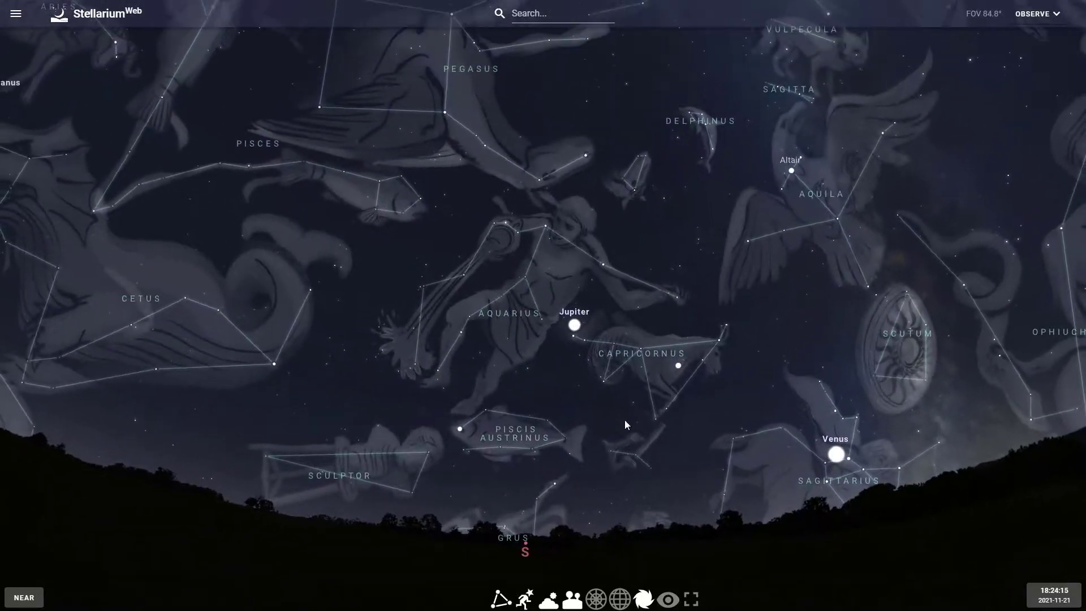
{"action": "left_click_drag", "start_coordinate": [538, 314], "coordinate": [888, 236]}
{"action": "left_click_drag", "start_coordinate": [470, 362], "coordinate": [928, 218]}
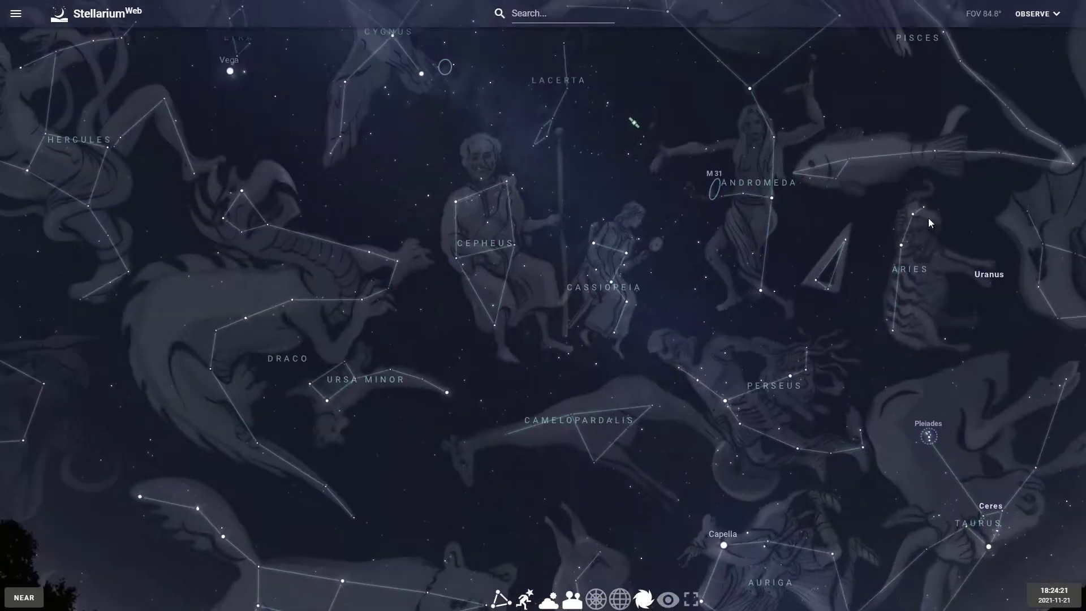
{"action": "left_click_drag", "start_coordinate": [522, 497], "coordinate": [625, 287]}
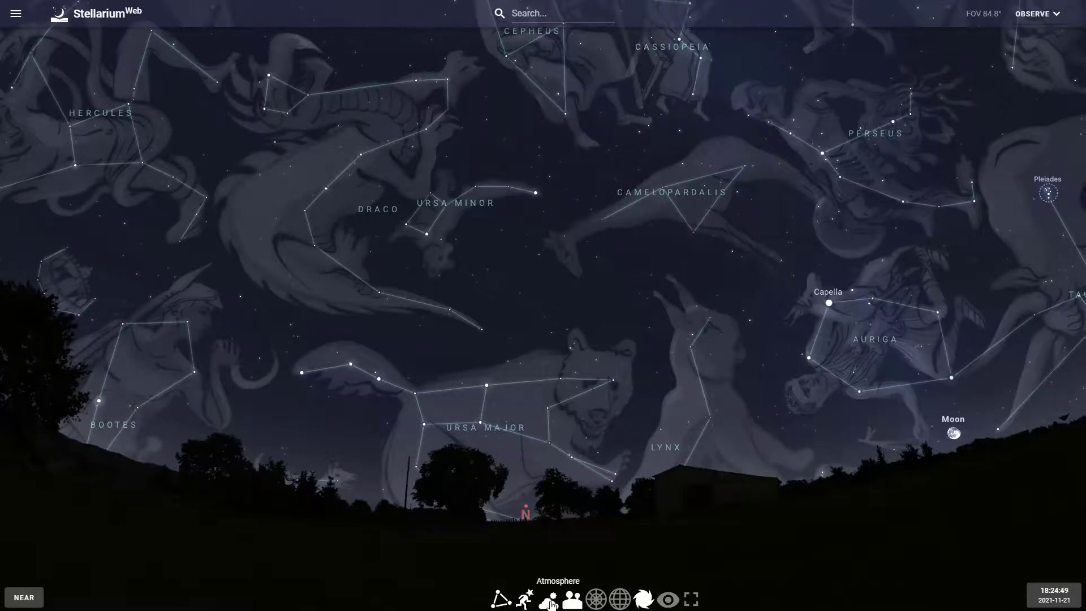
Step: Toggle the atmosphere off and on repeatedly to compare the darkened sky
{"action": "left_click", "coordinate": [552, 603]}
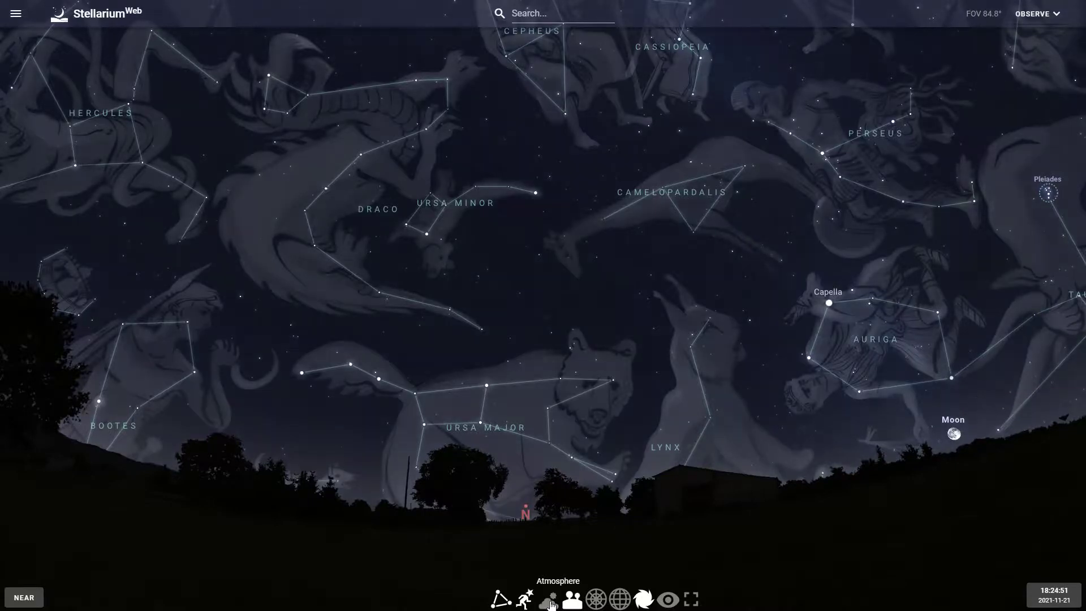
{"action": "left_click", "coordinate": [552, 603]}
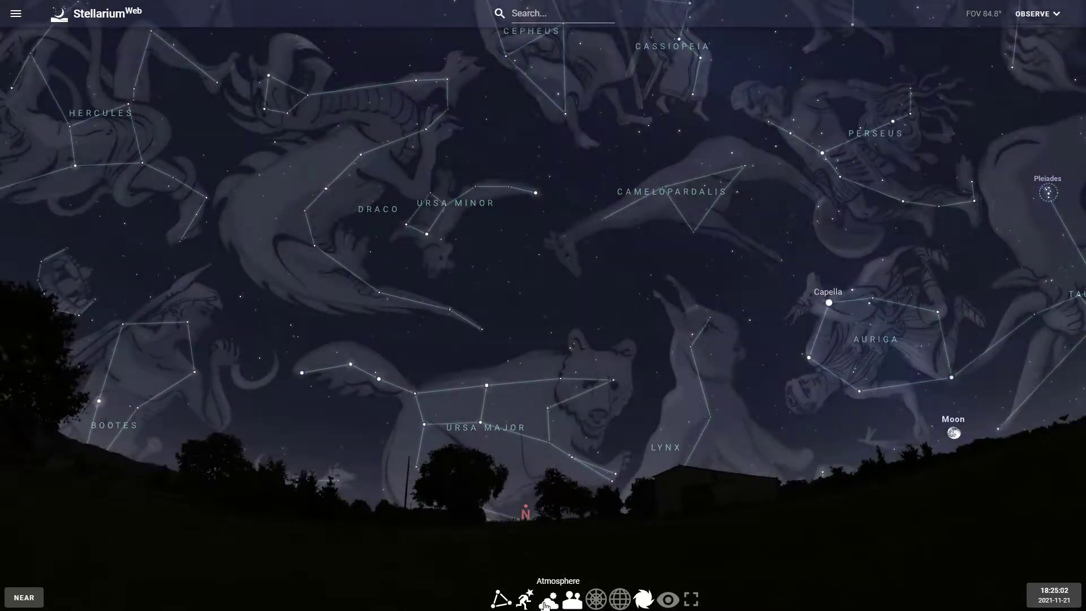
{"action": "left_click", "coordinate": [546, 604]}
{"action": "left_click", "coordinate": [546, 604]}
{"action": "left_click", "coordinate": [546, 604]}
{"action": "left_click", "coordinate": [546, 604]}
{"action": "left_click", "coordinate": [546, 604]}
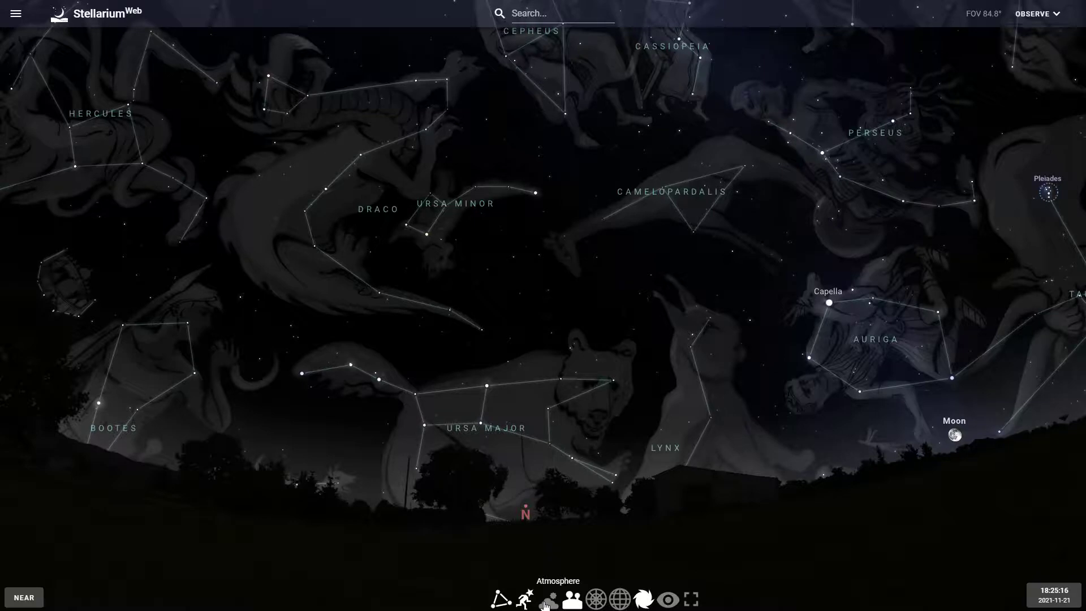
{"action": "left_click", "coordinate": [546, 603]}
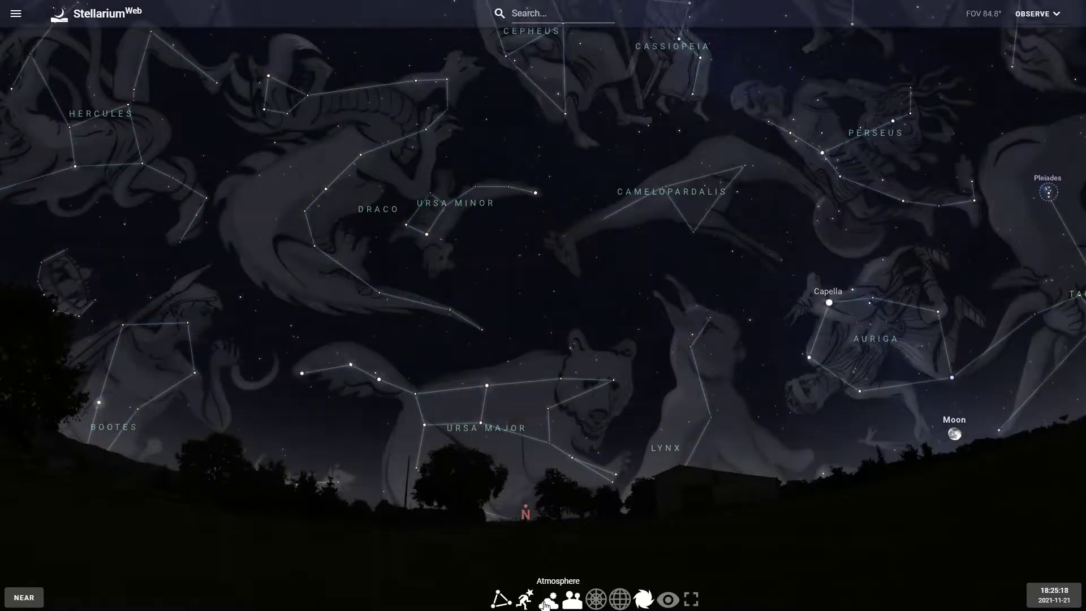
Step: Hide the constellation artwork, lines and names, then toggle the landscape off and back on
{"action": "left_click", "coordinate": [525, 599]}
{"action": "left_click", "coordinate": [507, 602]}
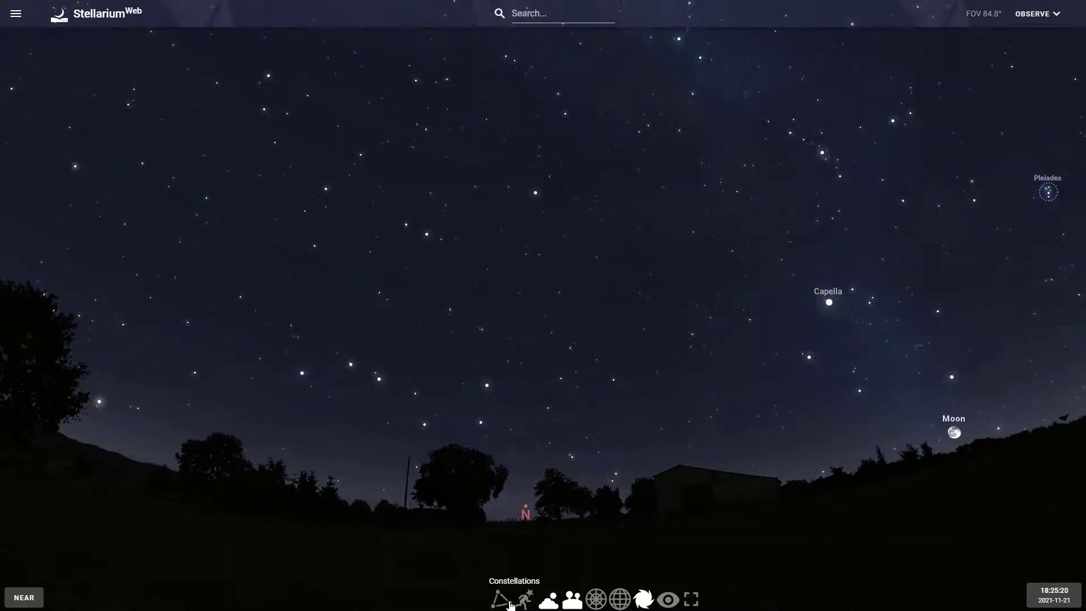
{"action": "left_click", "coordinate": [578, 600]}
{"action": "left_click", "coordinate": [578, 601]}
{"action": "left_click", "coordinate": [578, 601]}
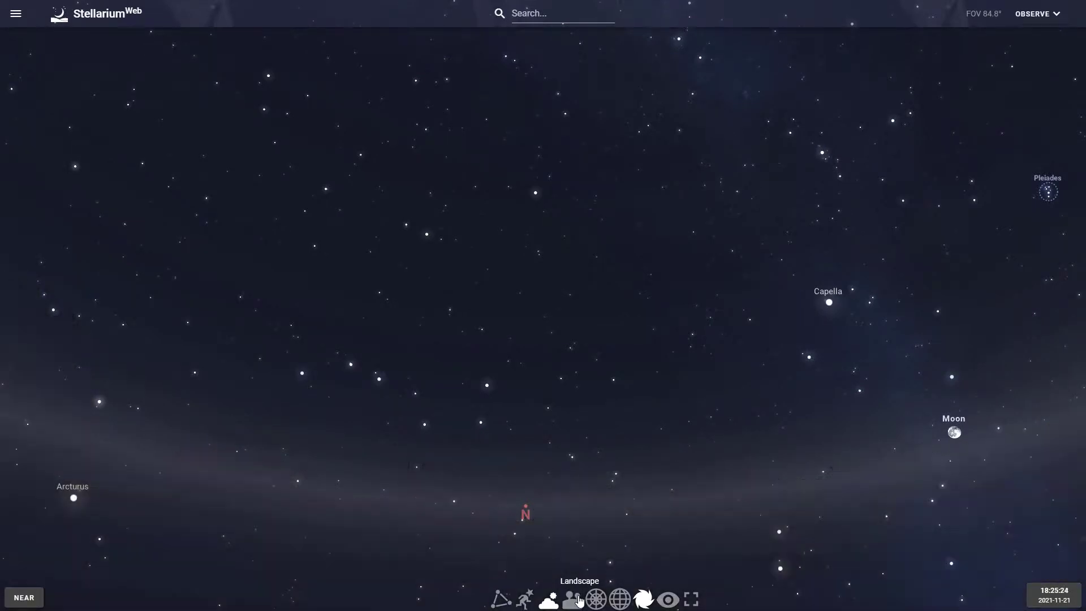
{"action": "left_click", "coordinate": [578, 600]}
{"action": "left_click", "coordinate": [579, 600]}
{"action": "left_click", "coordinate": [578, 601]}
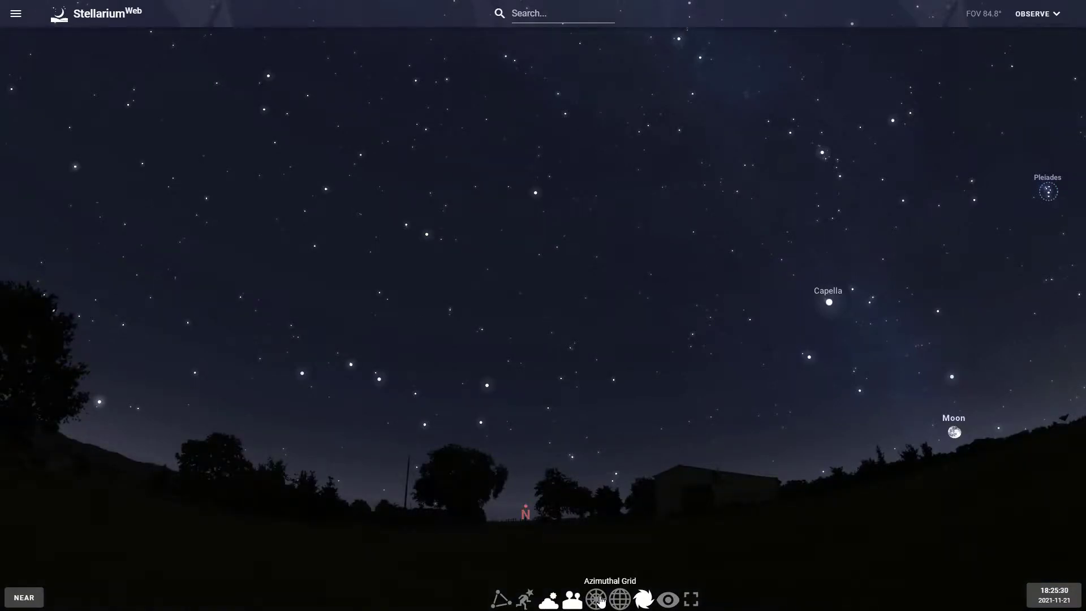
Step: Show the azimuthal grid and tilt from the zenith and Vega down to the northern horizon
{"action": "left_click", "coordinate": [598, 599]}
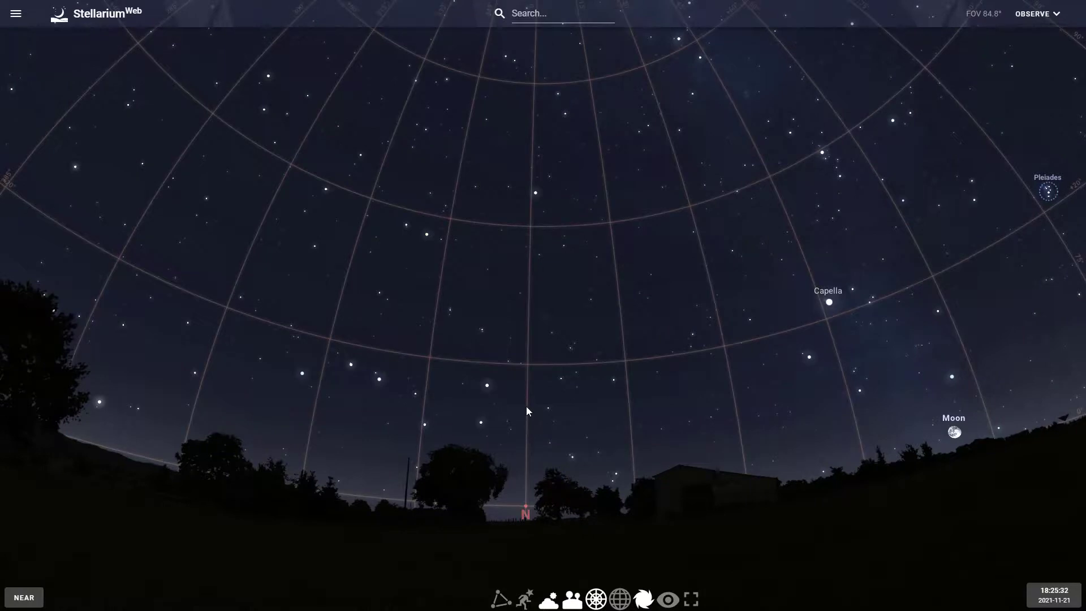
{"action": "left_click_drag", "start_coordinate": [526, 411], "coordinate": [497, 553]}
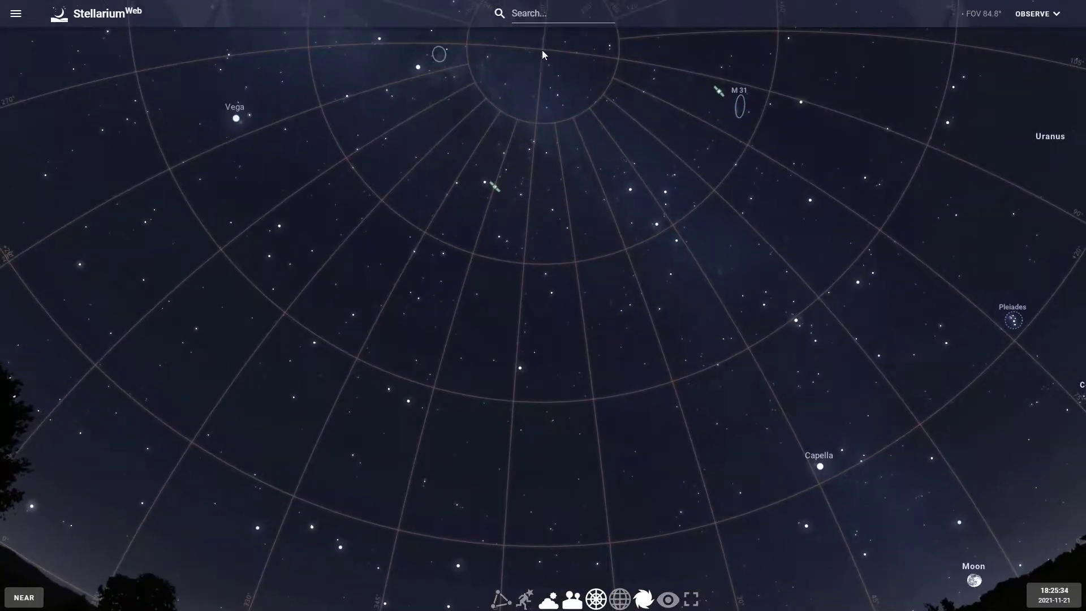
{"action": "mouse_move", "coordinate": [523, 509]}
{"action": "left_mouse_down"}
{"action": "mouse_move", "coordinate": [549, 423]}
{"action": "mouse_move", "coordinate": [548, 107]}
{"action": "mouse_move", "coordinate": [547, 241]}
{"action": "mouse_move", "coordinate": [490, 338]}
{"action": "mouse_move", "coordinate": [508, 259]}
{"action": "left_mouse_up"}
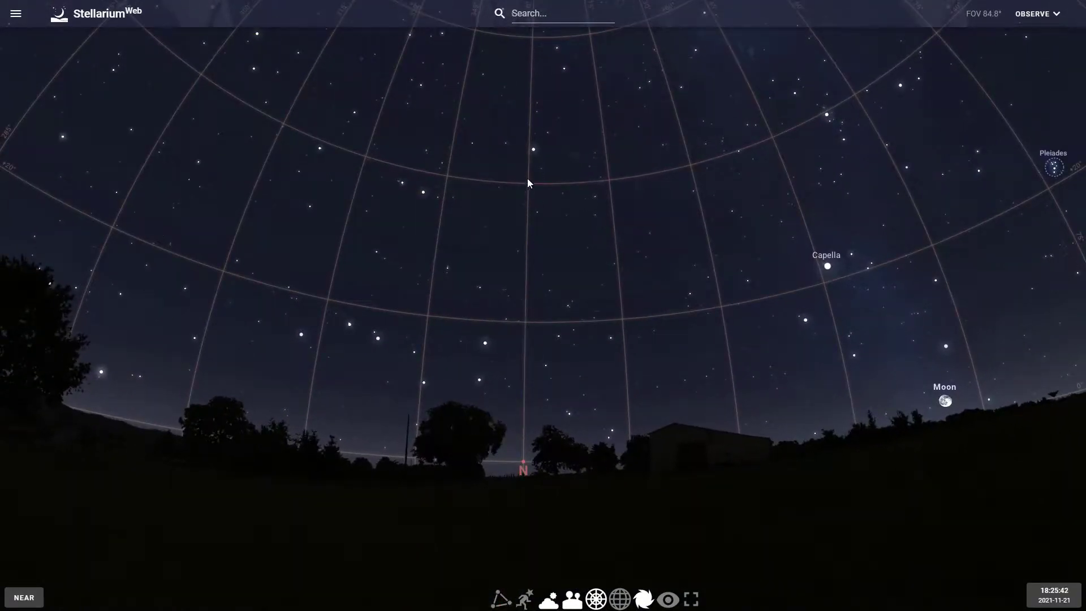
{"action": "left_click_drag", "start_coordinate": [539, 51], "coordinate": [533, 242]}
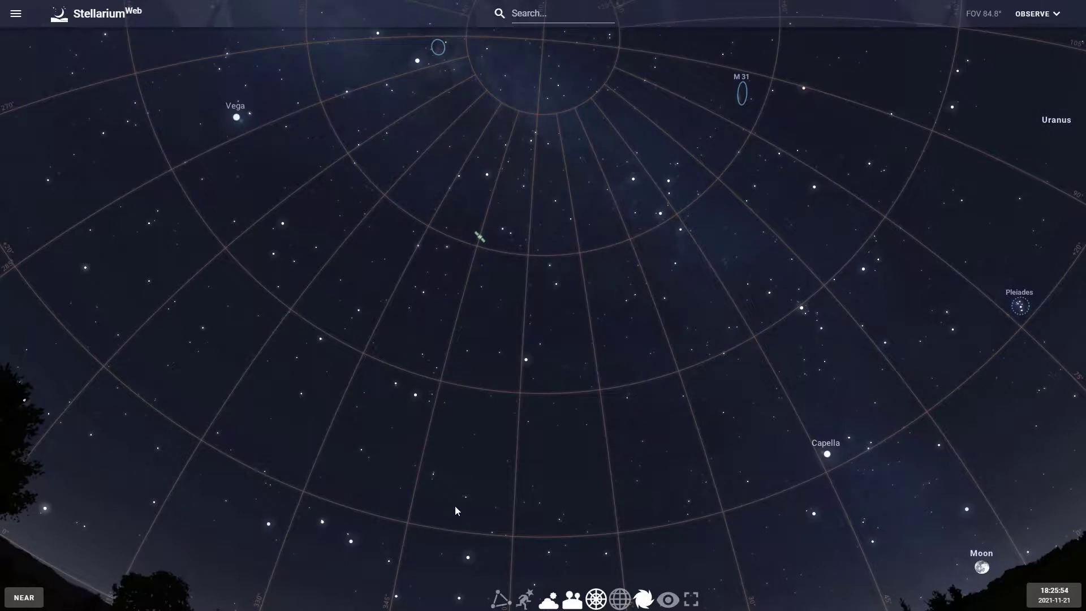
{"action": "left_click_drag", "start_coordinate": [453, 507], "coordinate": [480, 303]}
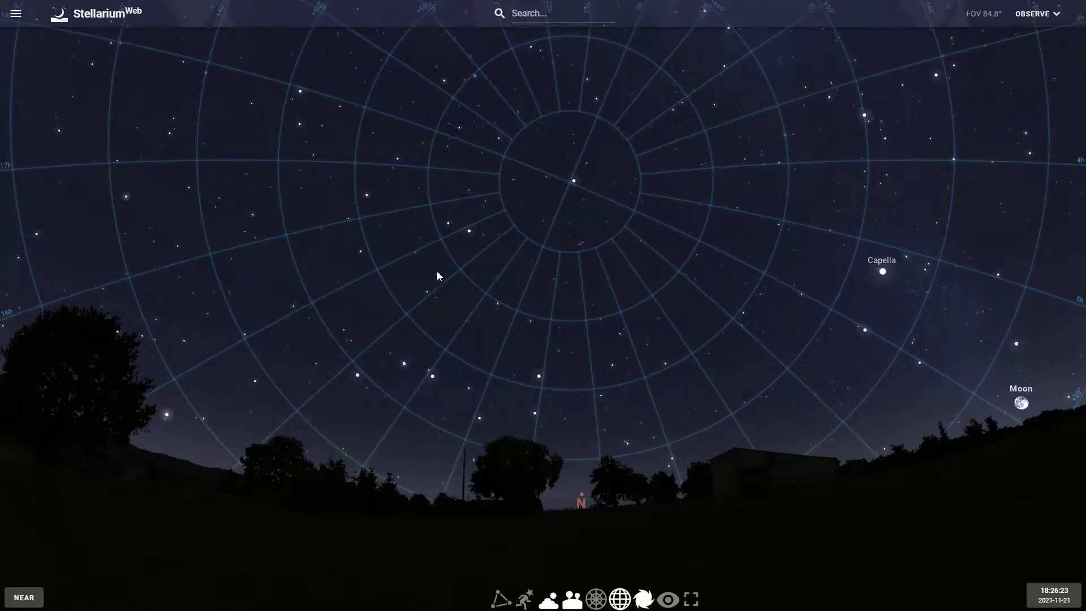
Step: Run the clock later into the night and back, settling at about 20:55 on 2021-11-21
{"action": "left_click", "coordinate": [1049, 594]}
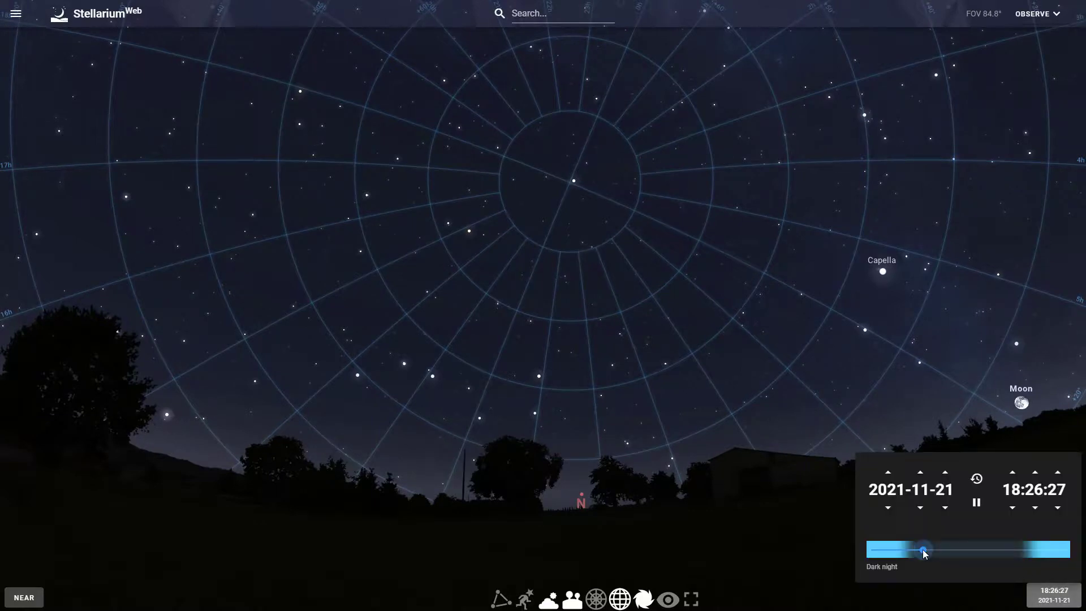
{"action": "left_click_drag", "start_coordinate": [923, 549], "coordinate": [1003, 550]}
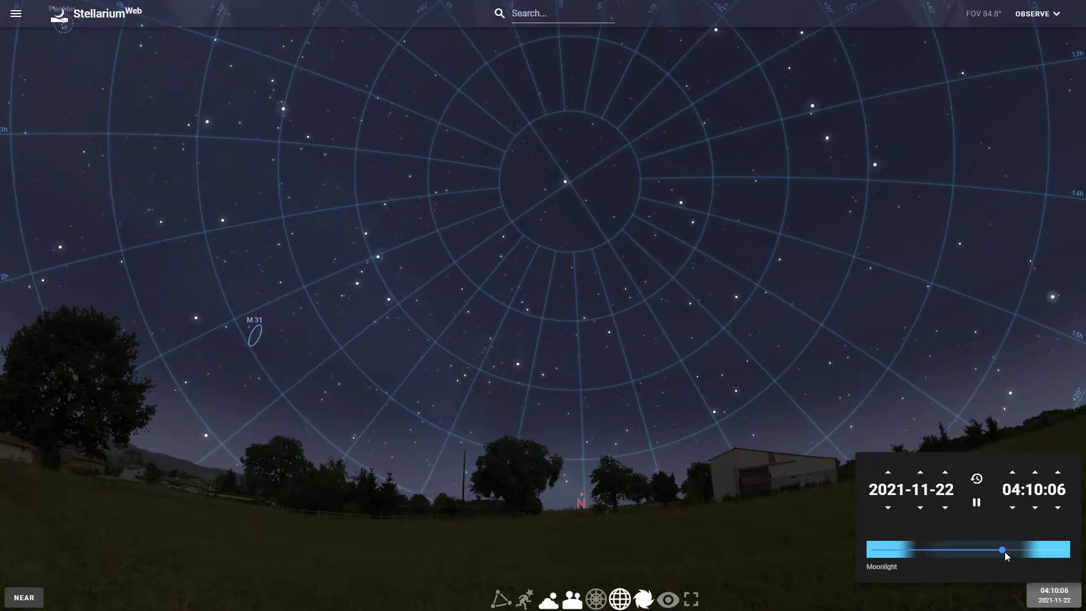
{"action": "left_click_drag", "start_coordinate": [1001, 547], "coordinate": [934, 544]}
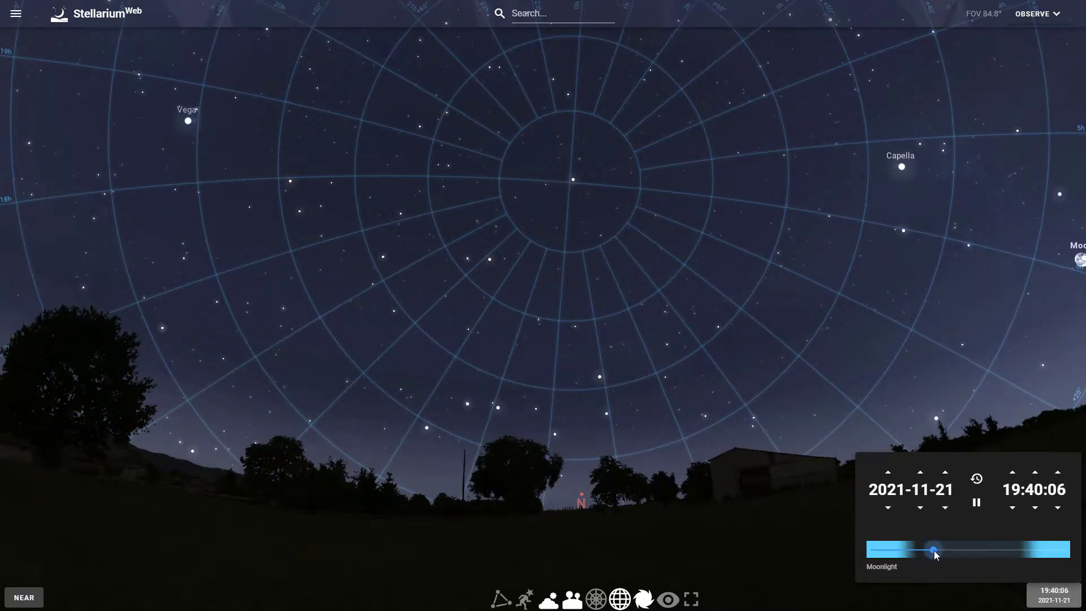
{"action": "left_click_drag", "start_coordinate": [935, 551], "coordinate": [944, 549]}
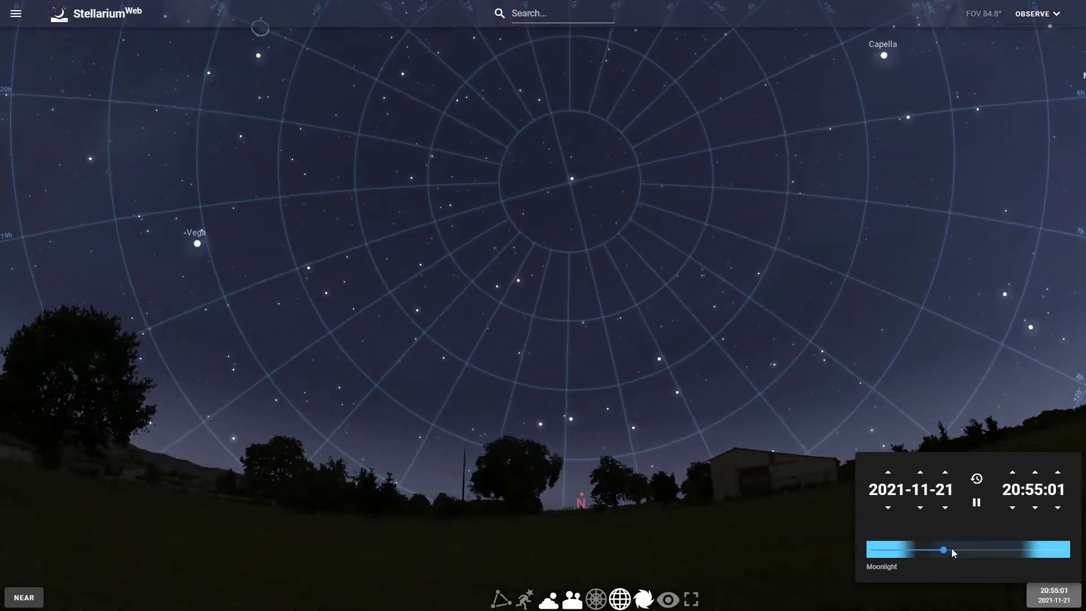
Step: Hide the equatorial grid, then select and zoom in on the North America Nebula (Caldwell 20)
{"action": "left_click", "coordinate": [619, 599]}
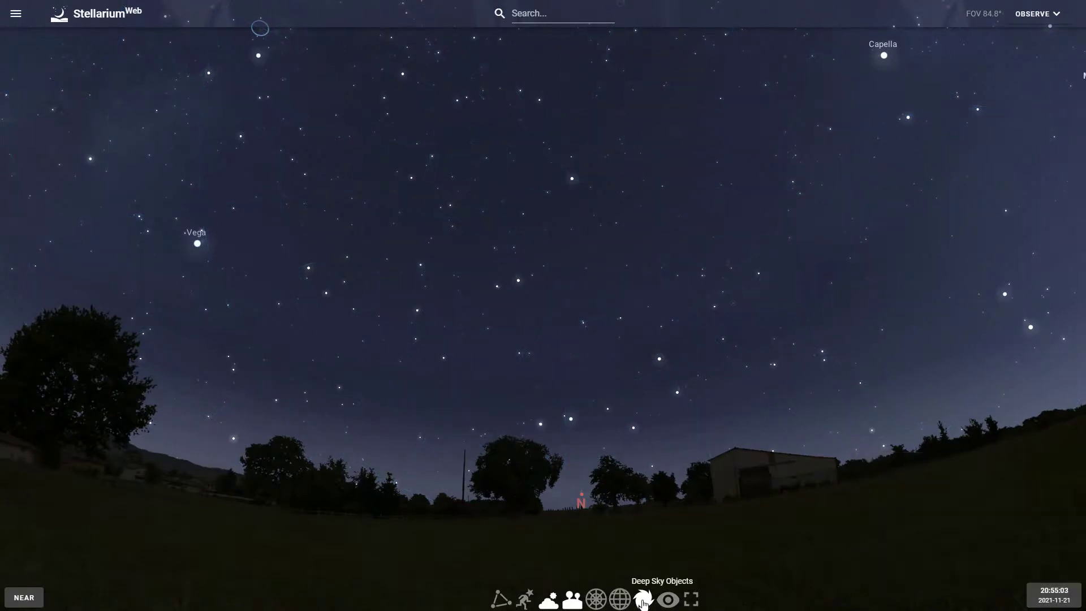
{"action": "left_click", "coordinate": [643, 599]}
{"action": "left_click", "coordinate": [643, 600]}
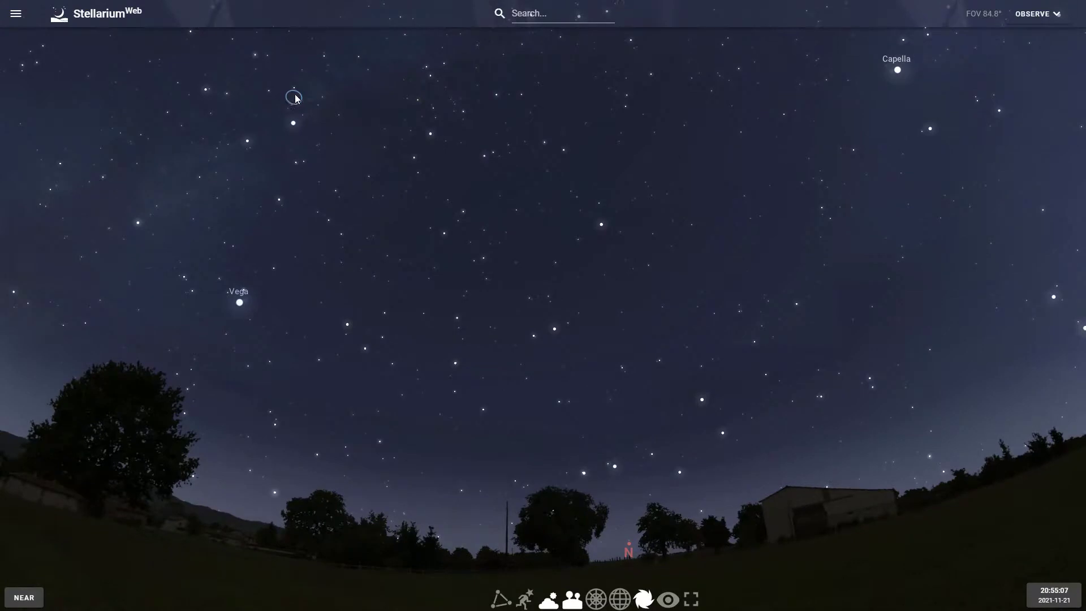
{"action": "left_click", "coordinate": [295, 97]}
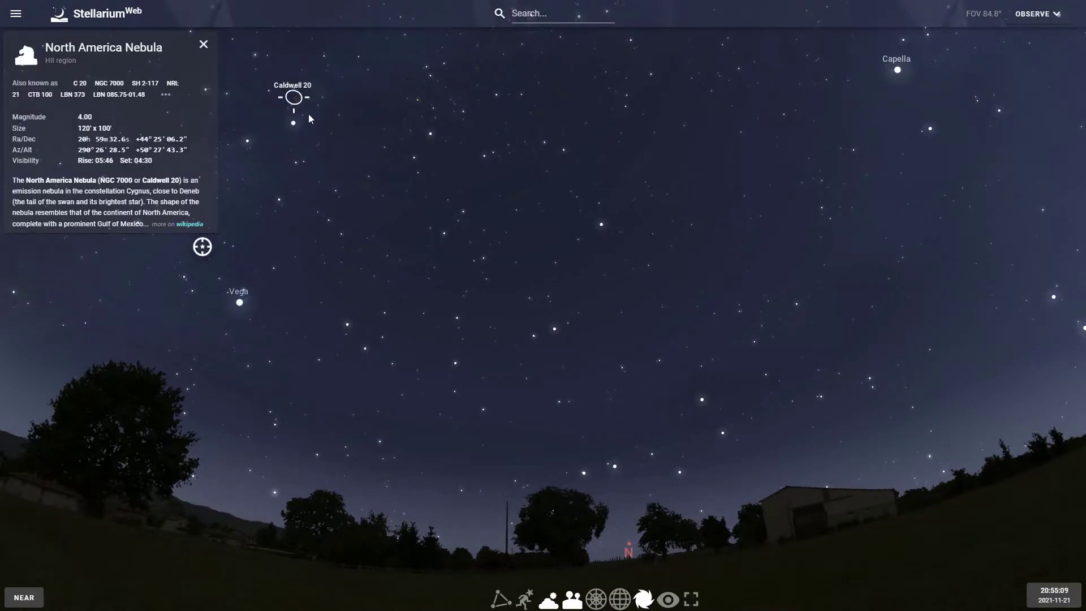
{"action": "left_click_drag", "start_coordinate": [304, 122], "coordinate": [495, 246]}
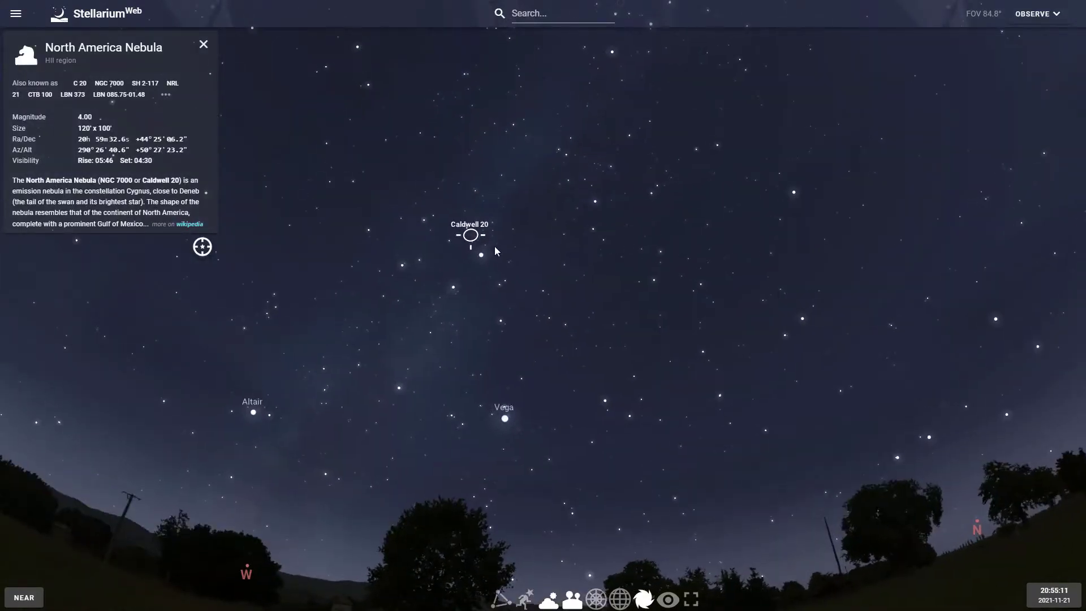
{"action": "scroll", "coordinate": [466, 250], "scroll_direction": "up", "scroll_amount": 3}
{"action": "scroll", "coordinate": [466, 250], "scroll_direction": "up", "scroll_amount": 15}
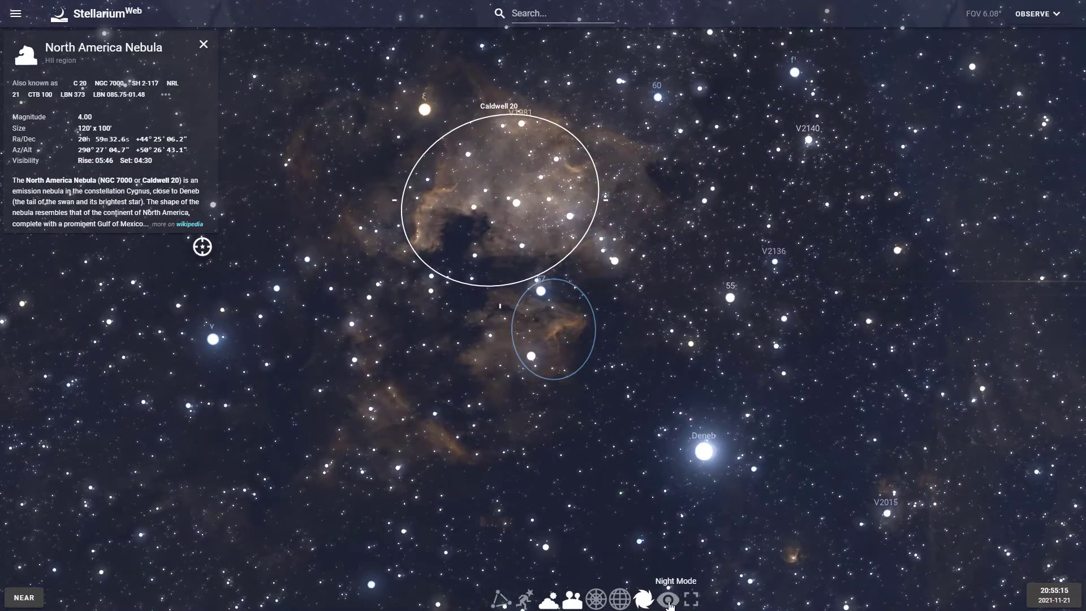
Step: Hide the deep-sky outlines, zoom back out to the horizon and deselect the nebula
{"action": "left_click", "coordinate": [645, 599]}
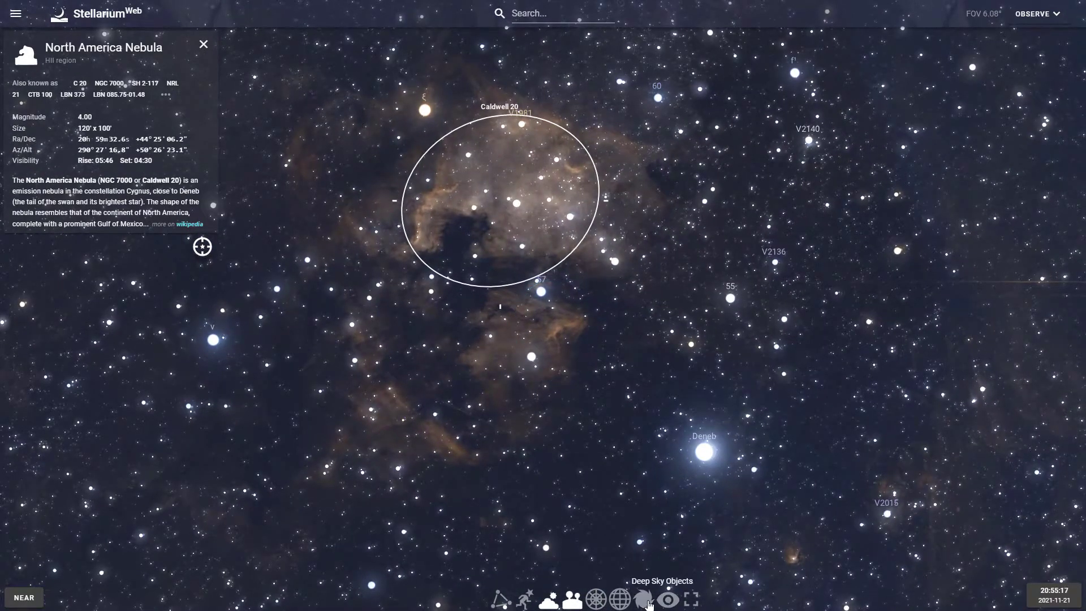
{"action": "left_click", "coordinate": [645, 600]}
{"action": "left_click", "coordinate": [646, 599]}
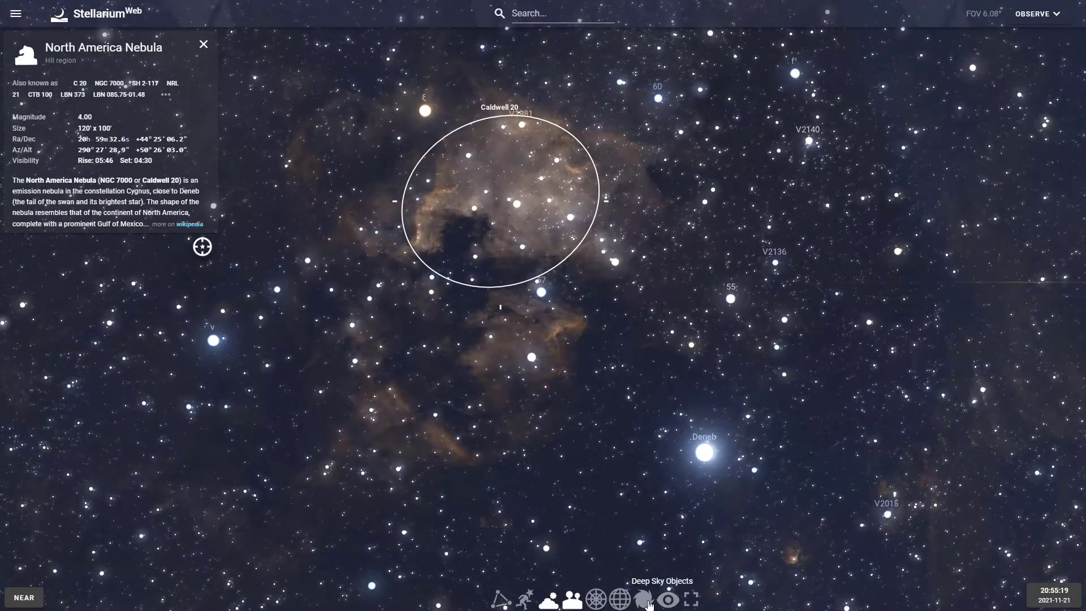
{"action": "scroll", "coordinate": [599, 439], "scroll_direction": "down", "scroll_amount": 10}
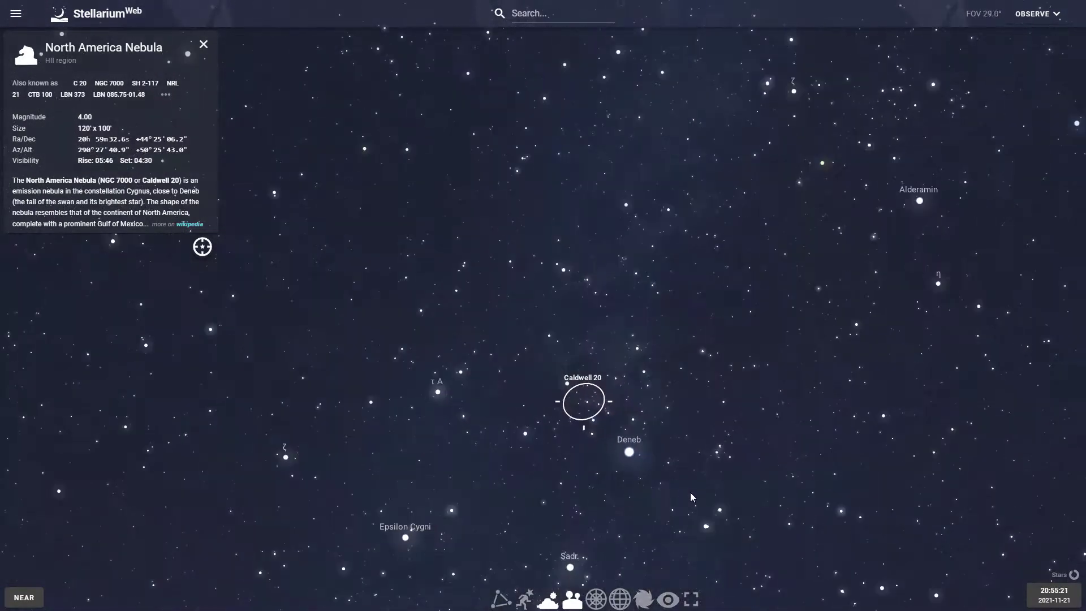
{"action": "scroll", "coordinate": [688, 493], "scroll_direction": "down", "scroll_amount": 5}
{"action": "mouse_move", "coordinate": [740, 521]}
{"action": "left_mouse_down"}
{"action": "mouse_move", "coordinate": [629, 279]}
{"action": "mouse_move", "coordinate": [617, 278]}
{"action": "left_mouse_up"}
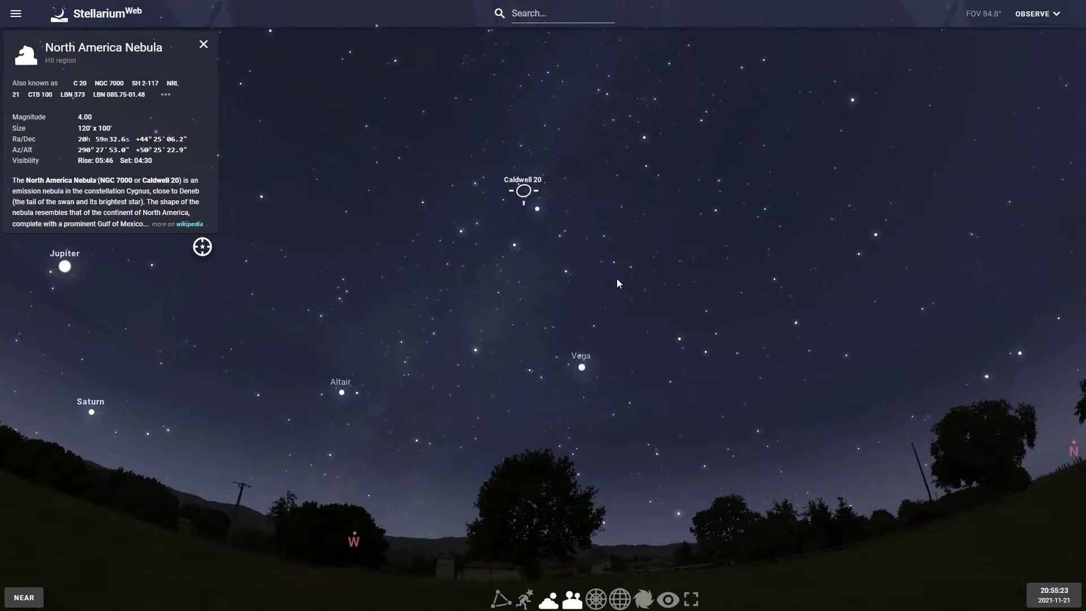
{"action": "left_click", "coordinate": [616, 278]}
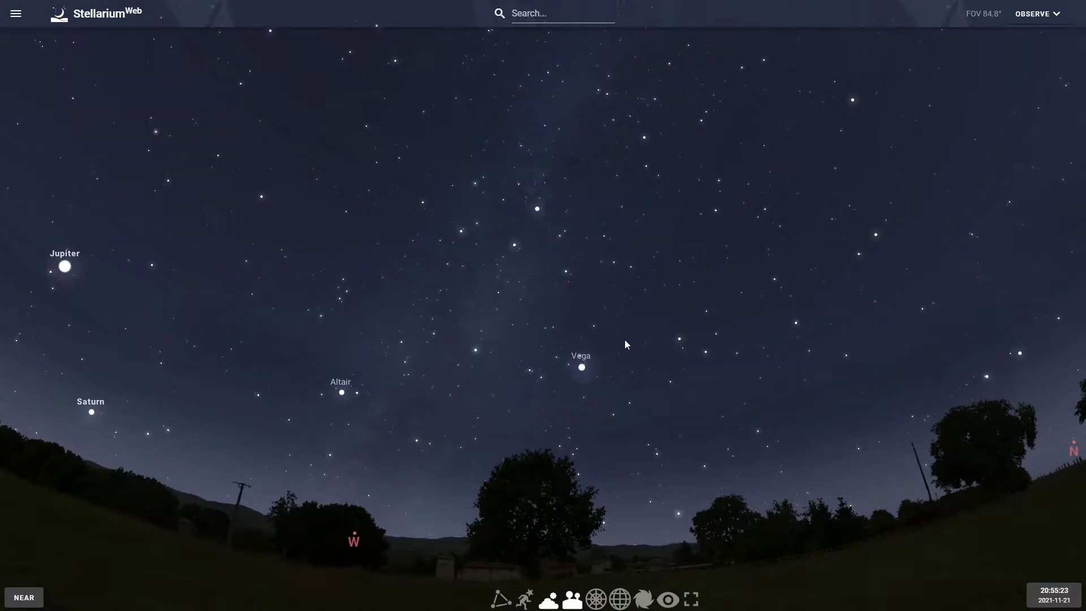
{"action": "left_click", "coordinate": [644, 600]}
{"action": "left_click", "coordinate": [644, 599]}
{"action": "left_click", "coordinate": [668, 599]}
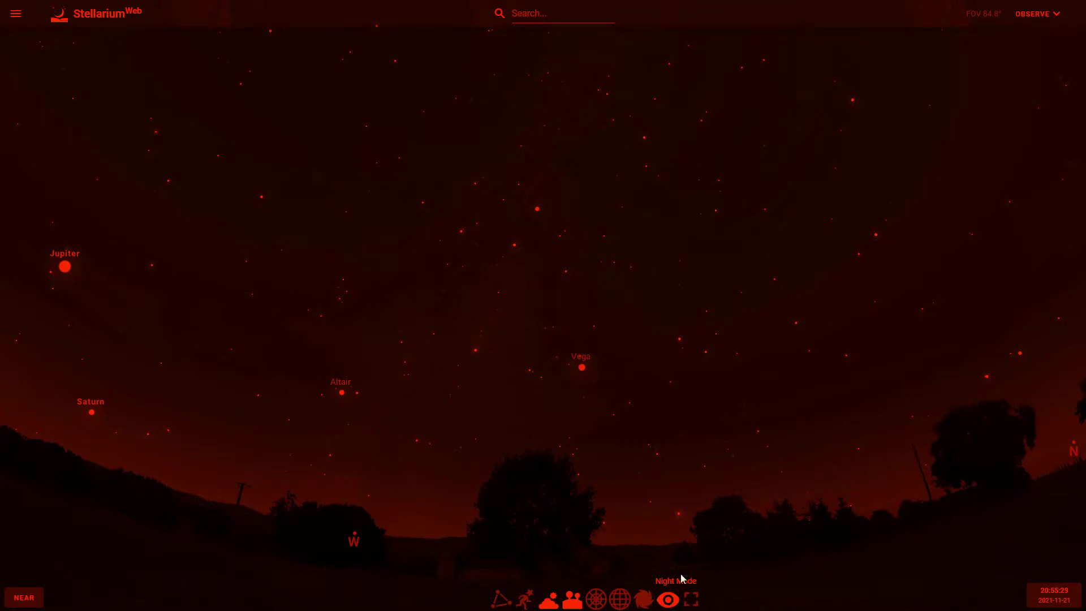
{"action": "left_click_drag", "start_coordinate": [804, 403], "coordinate": [816, 329]}
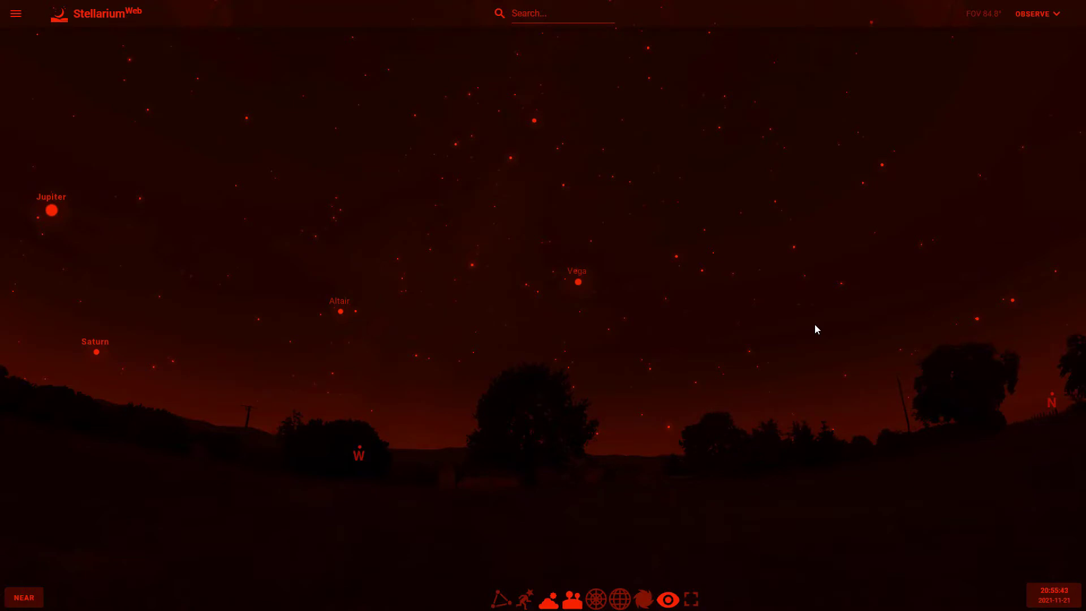
{"action": "left_click", "coordinate": [669, 600]}
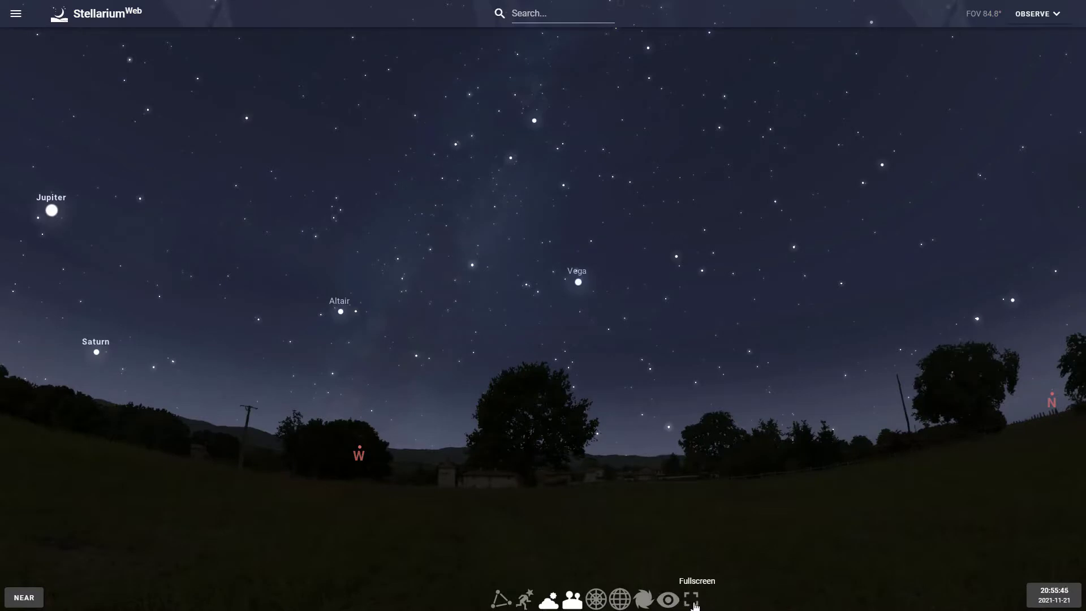